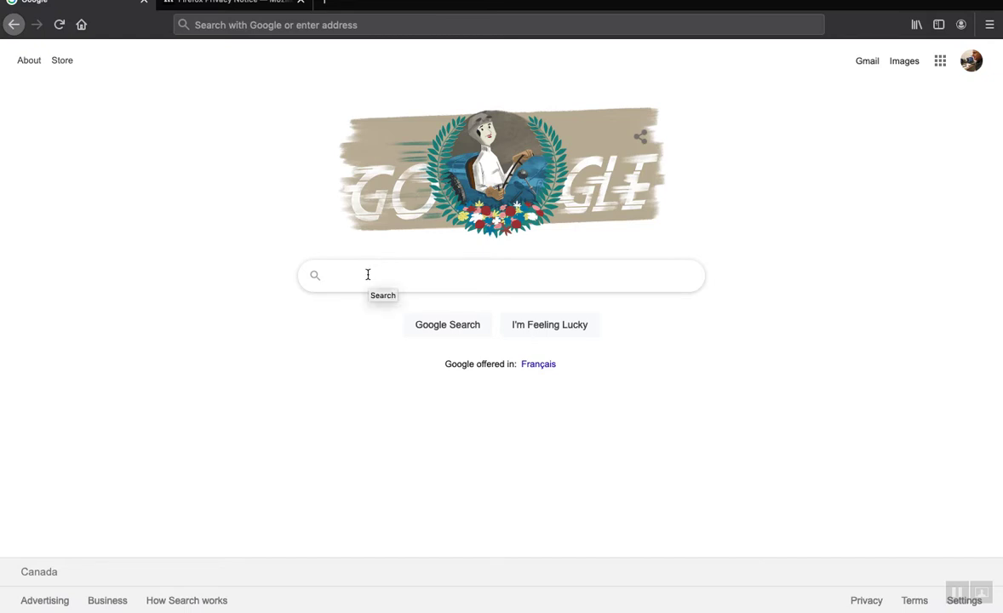
Search Google for webswitcher and open the webswitcher.com home page from the results
text(w)
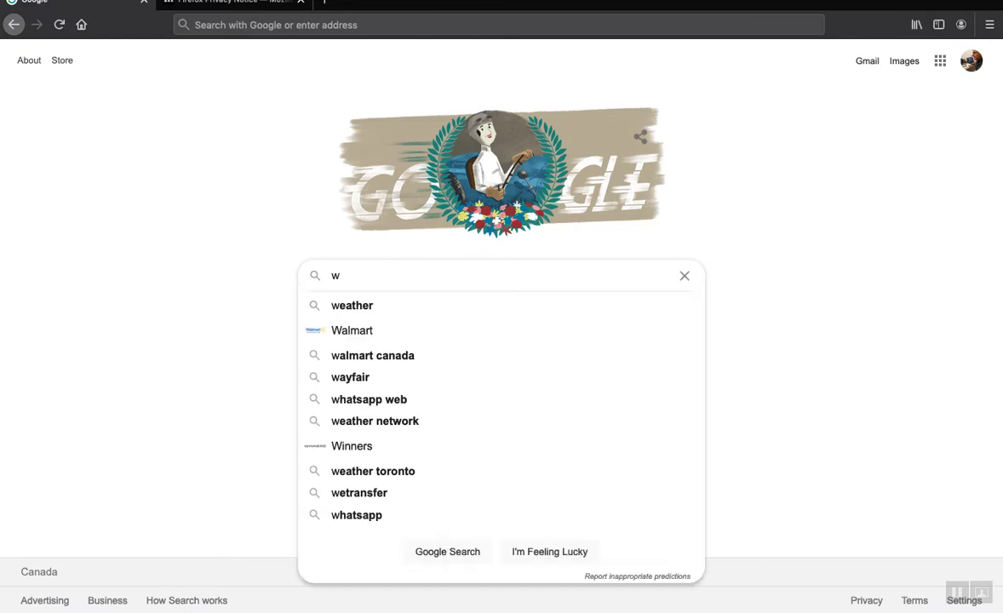
text(ebswitcher)
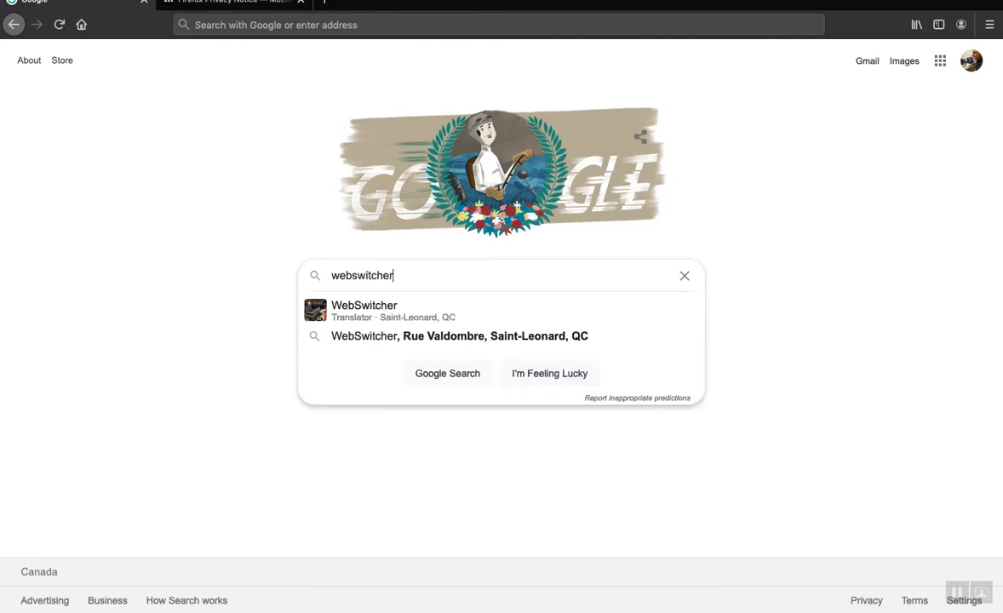
key(Return)
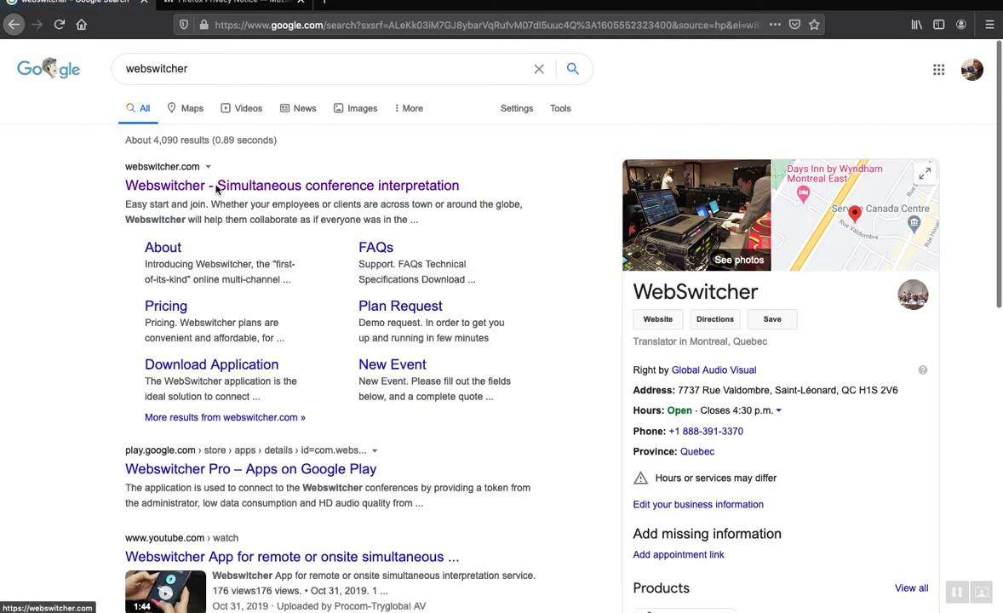
click(246, 189)
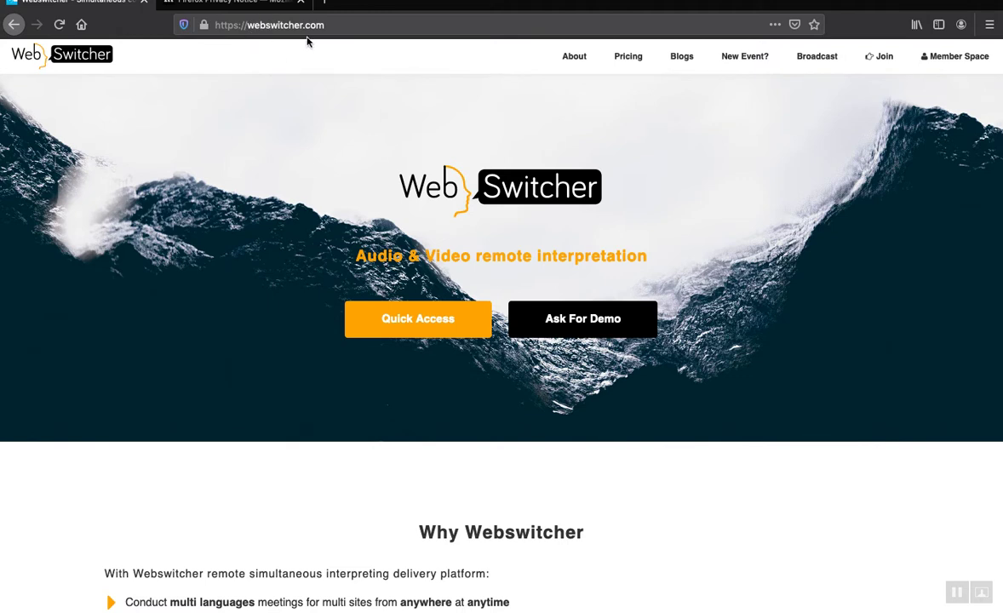
Open Quick Access and join the meeting with the interpreter's access token
click(420, 328)
click(416, 324)
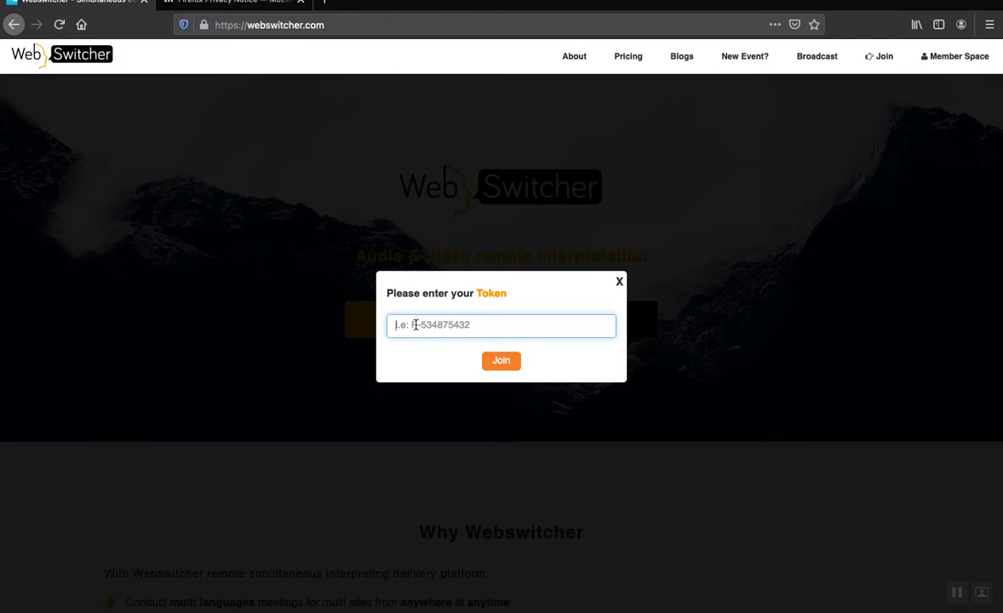
text(1)
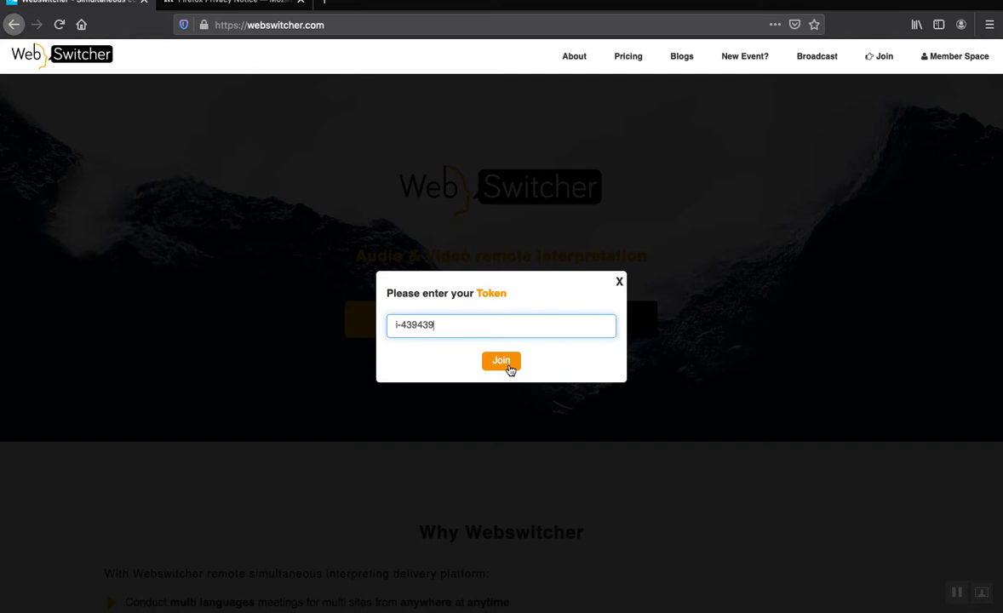
click(508, 368)
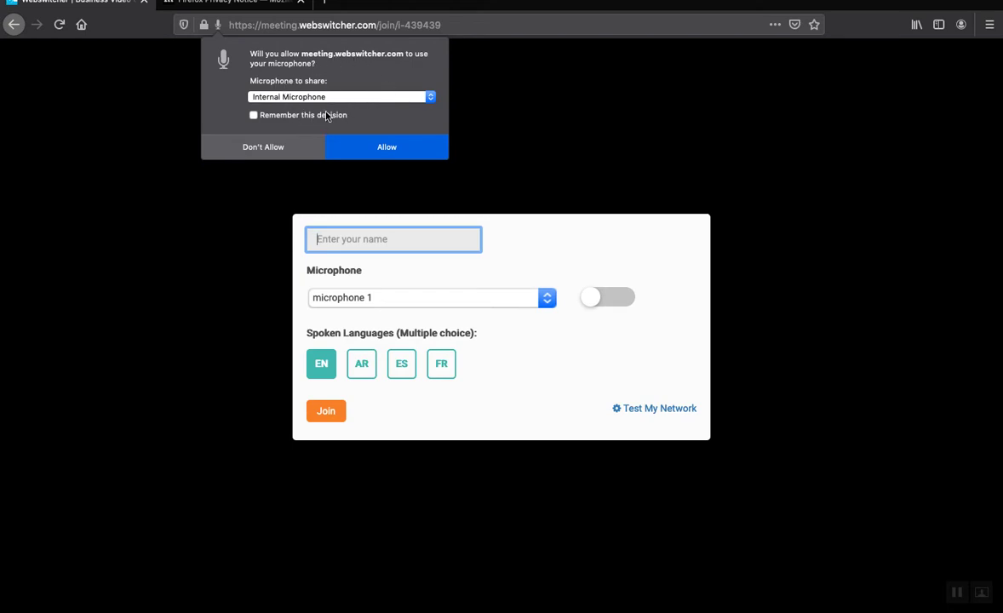
Allow the meeting site to use the Internal Microphone and remember this decision
click(253, 115)
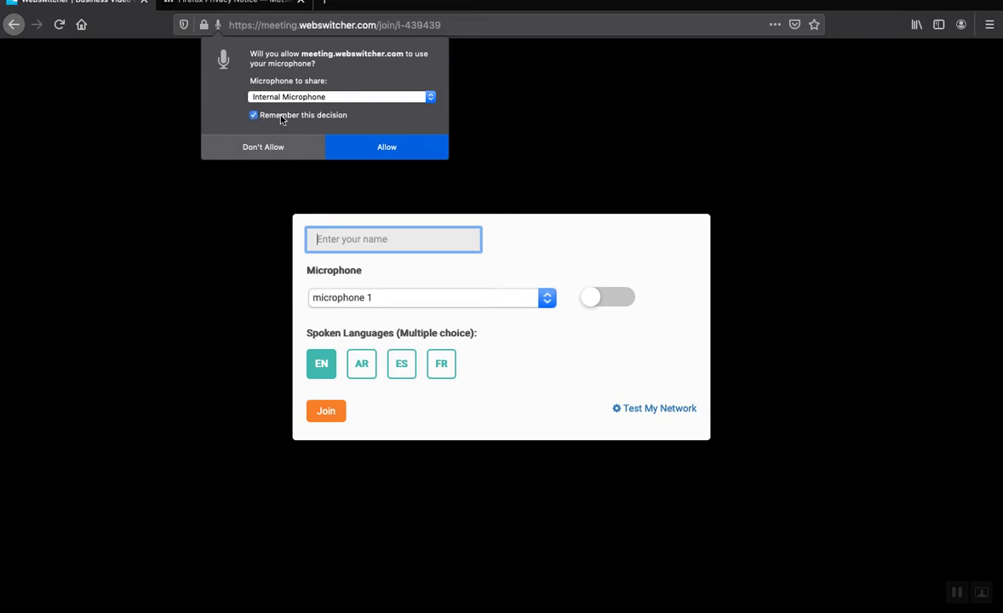
click(391, 149)
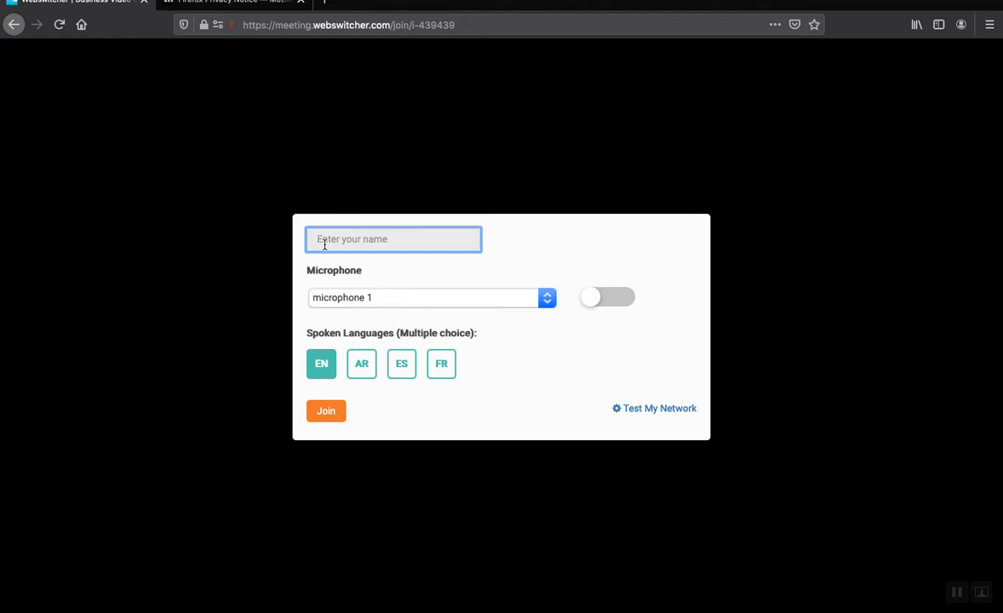
Enter the interpreter's name and add ES to the spoken languages
text(MO)
click(331, 241)
key(BackSpace)
text(ohammed)
click(402, 373)
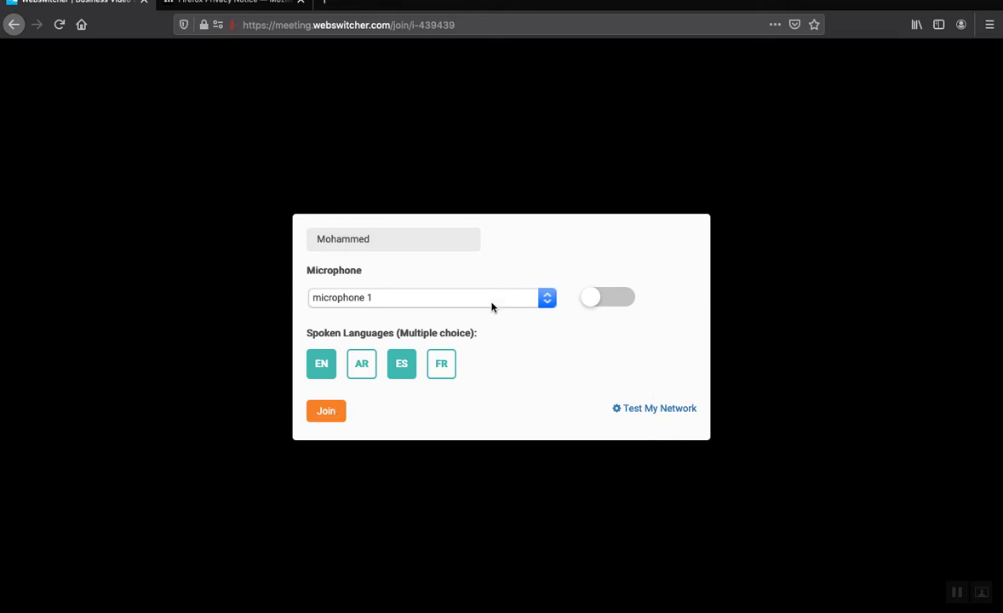
Review the available microphones and choose microphone 1 as the audio input
click(546, 298)
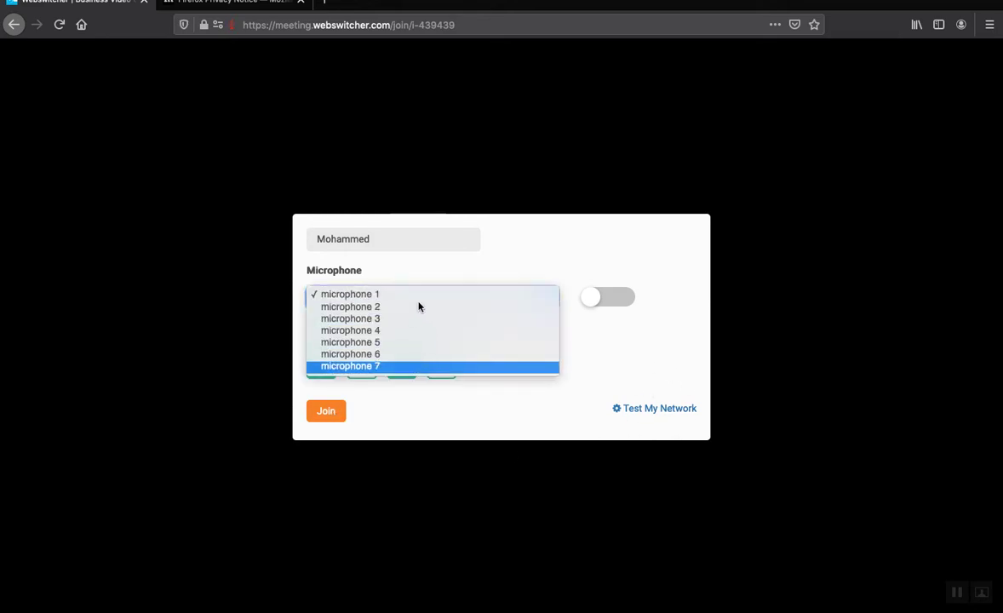
click(381, 295)
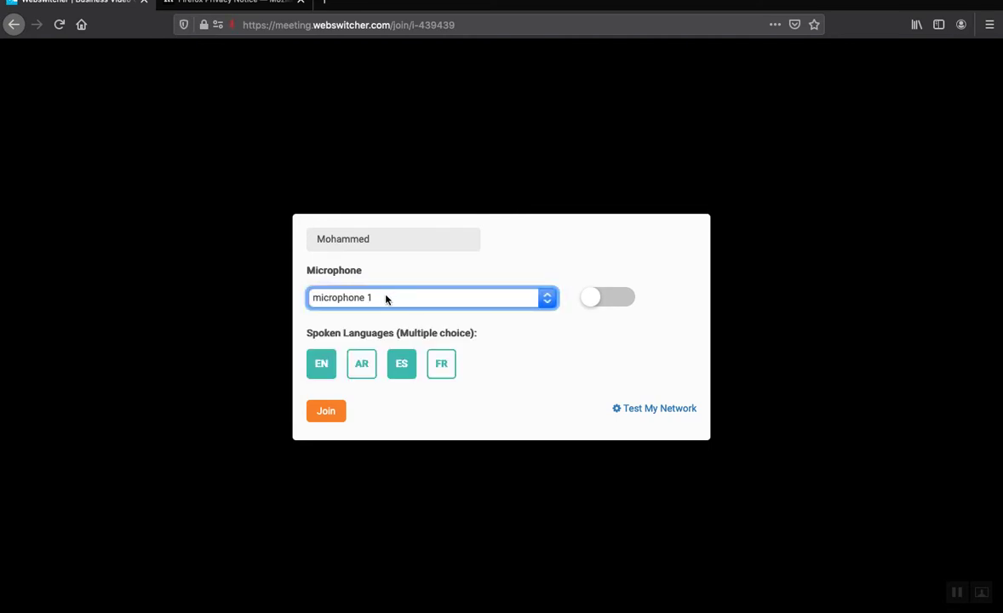
click(397, 300)
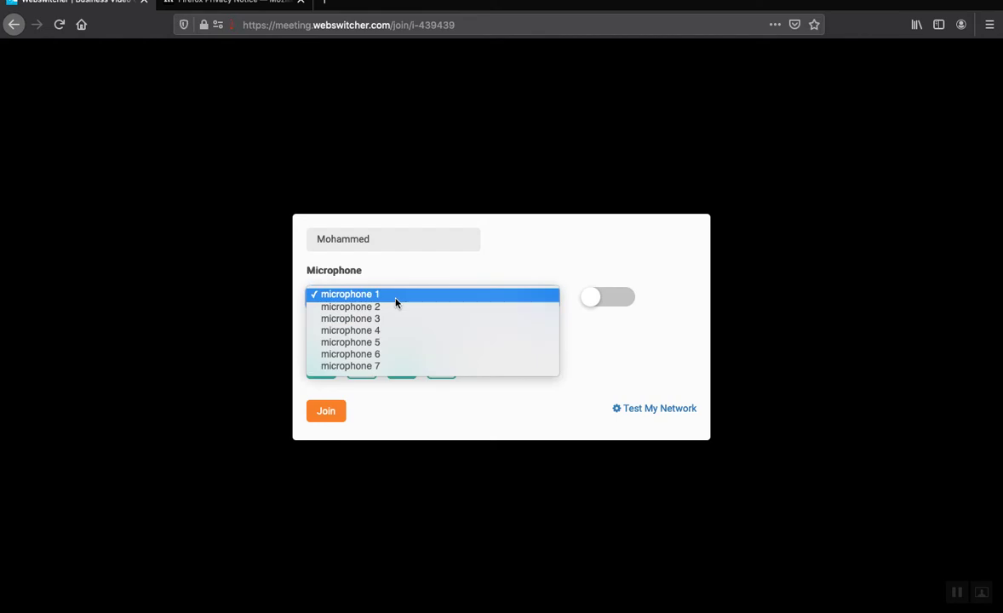
click(396, 301)
Toggle the switch beside the microphone selection on and off several times, leaving it off
click(613, 296)
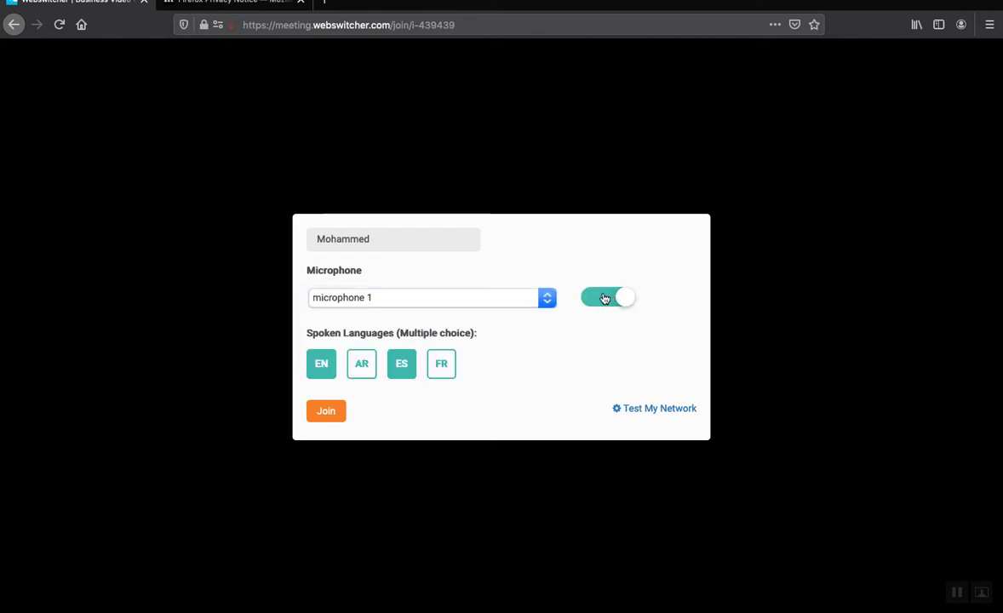
click(614, 298)
click(619, 299)
click(605, 298)
click(611, 301)
click(600, 302)
Join the meeting and turn off the floor (FL) listening channel
click(327, 413)
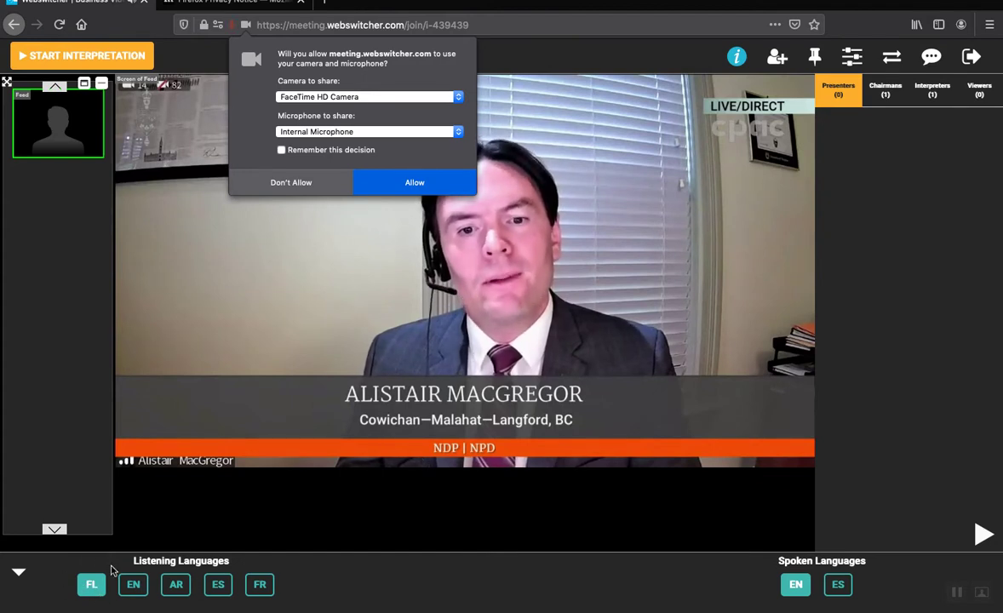
click(92, 583)
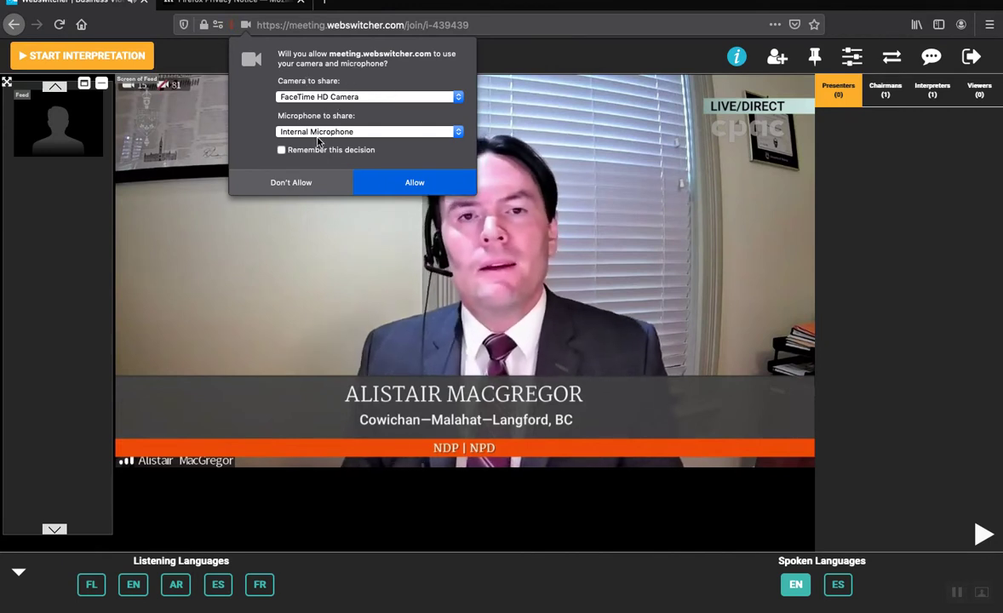
Allow the FaceTime HD Camera and Internal Microphone with the decision remembered, and start interpretation
click(282, 150)
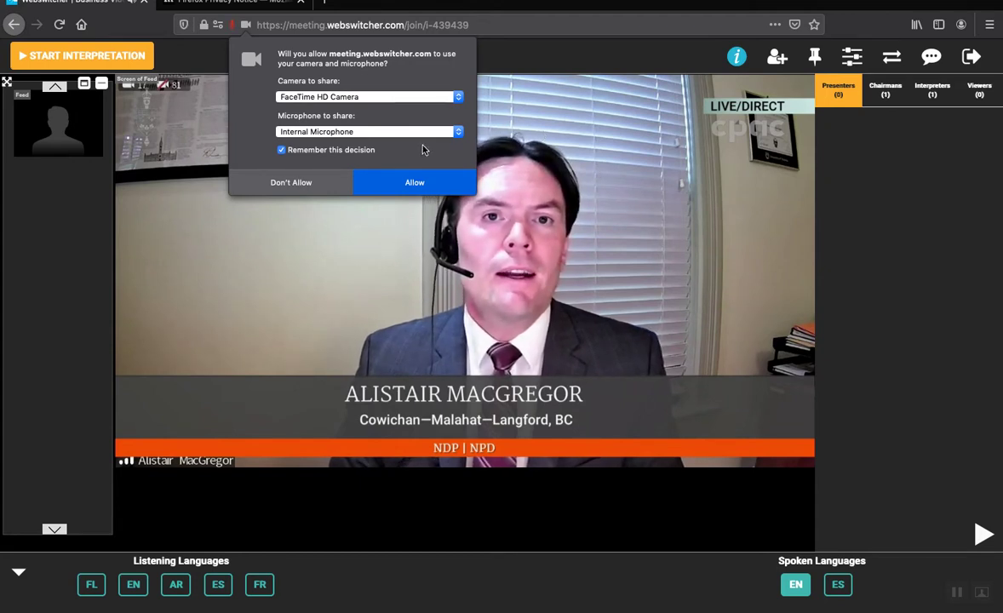
click(405, 186)
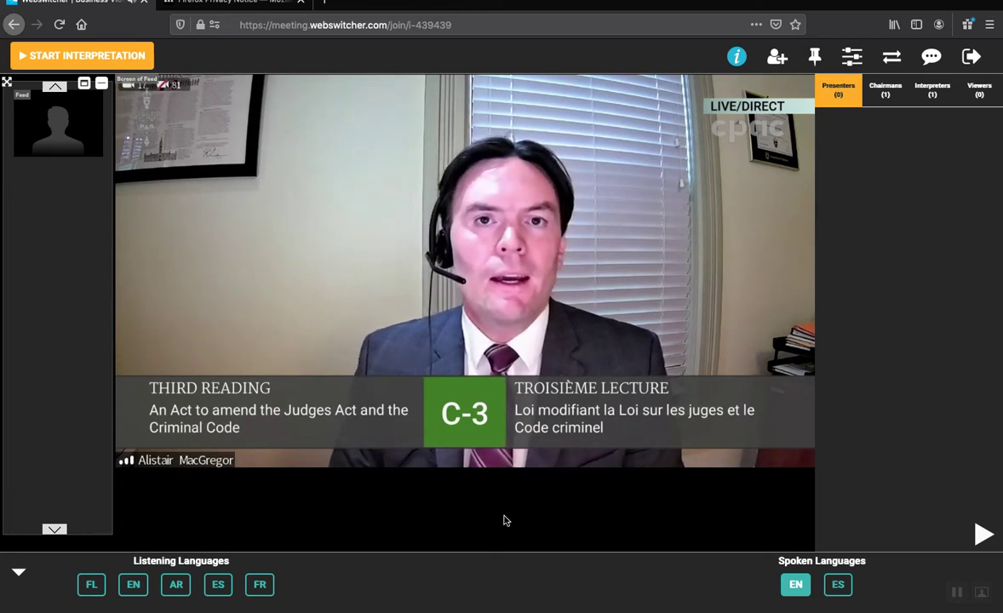
click(73, 55)
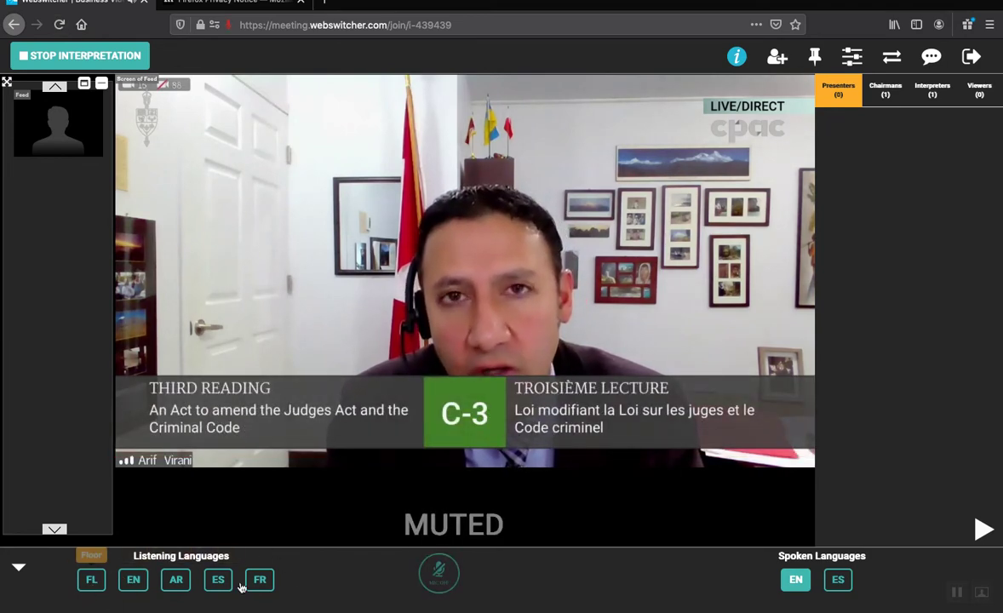
Try switching between the floor, English, Arabic, Spanish and French listening channels, and turn them all off again
click(92, 580)
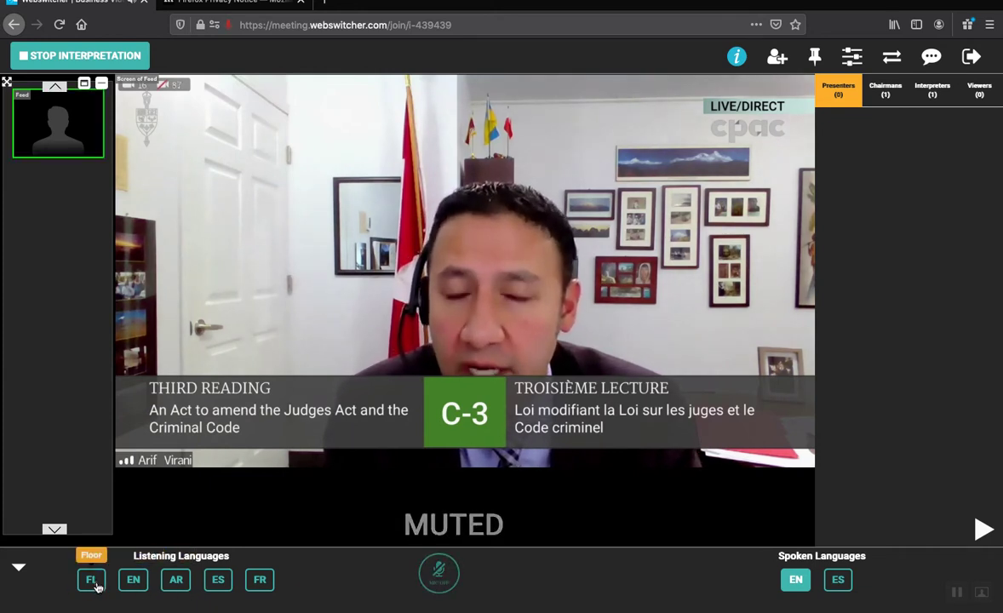
click(96, 584)
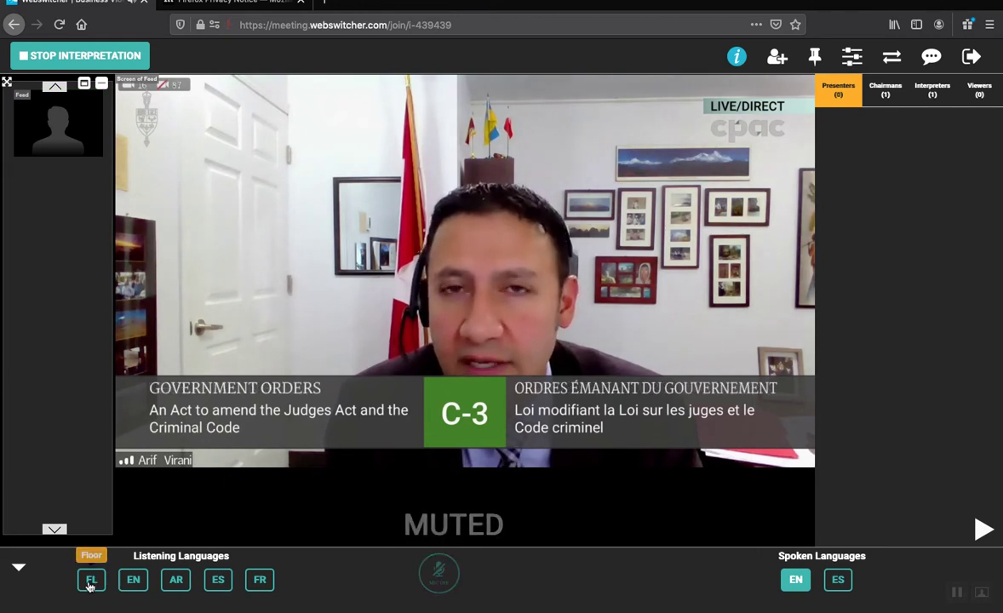
click(136, 584)
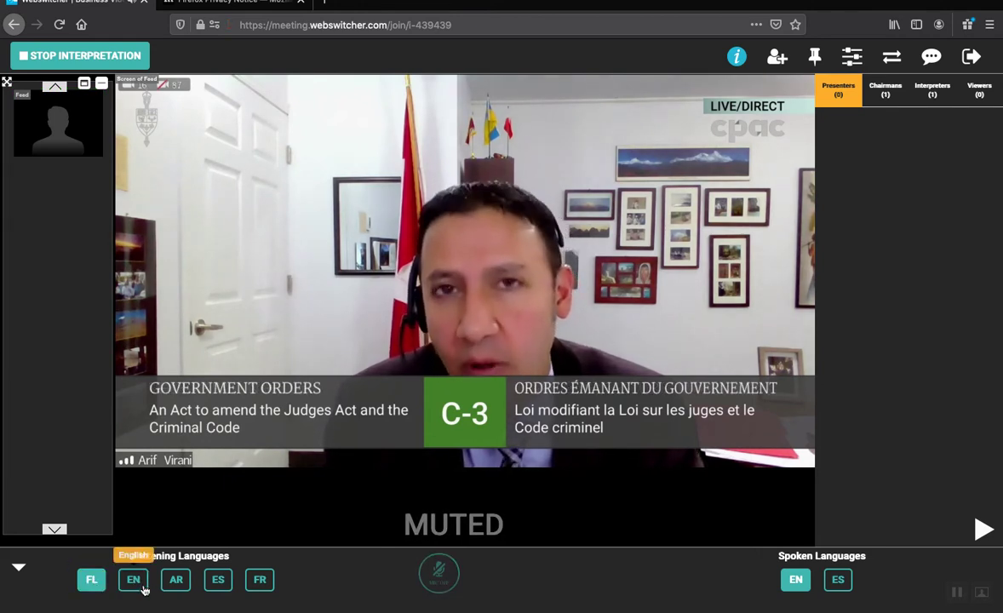
click(173, 587)
click(213, 584)
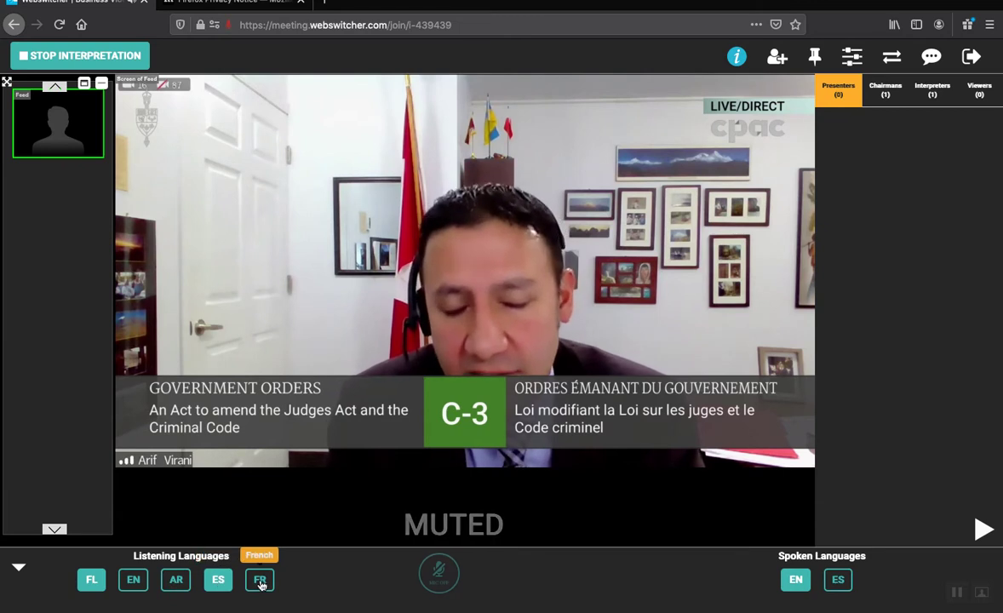
click(258, 583)
click(222, 584)
click(175, 586)
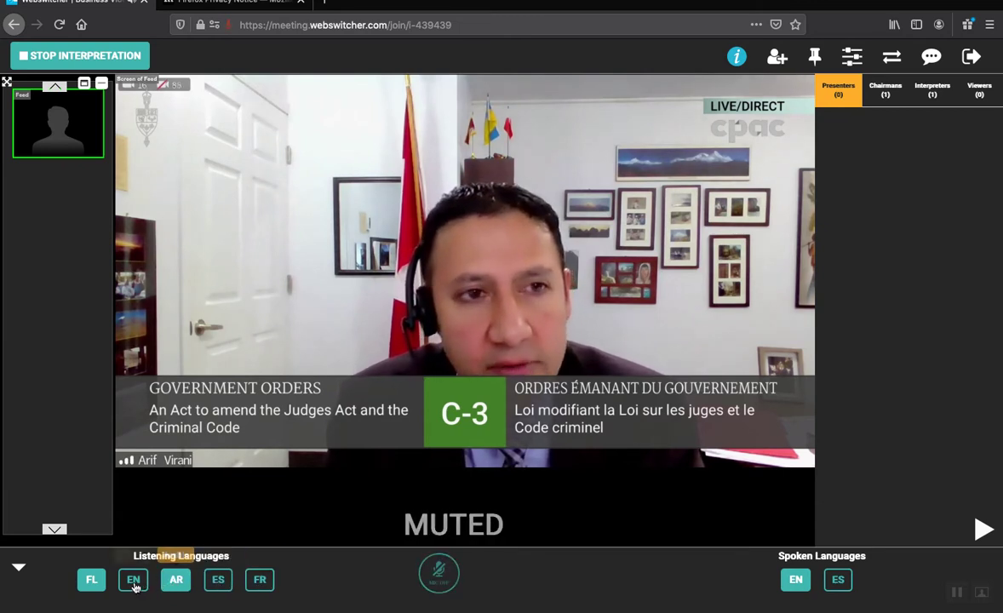
click(133, 586)
click(94, 584)
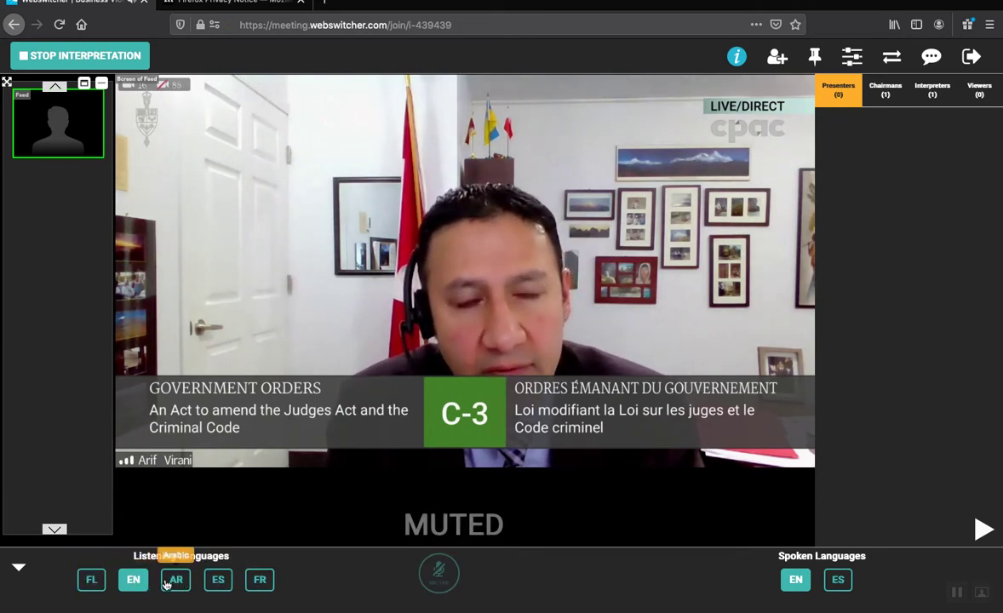
click(134, 584)
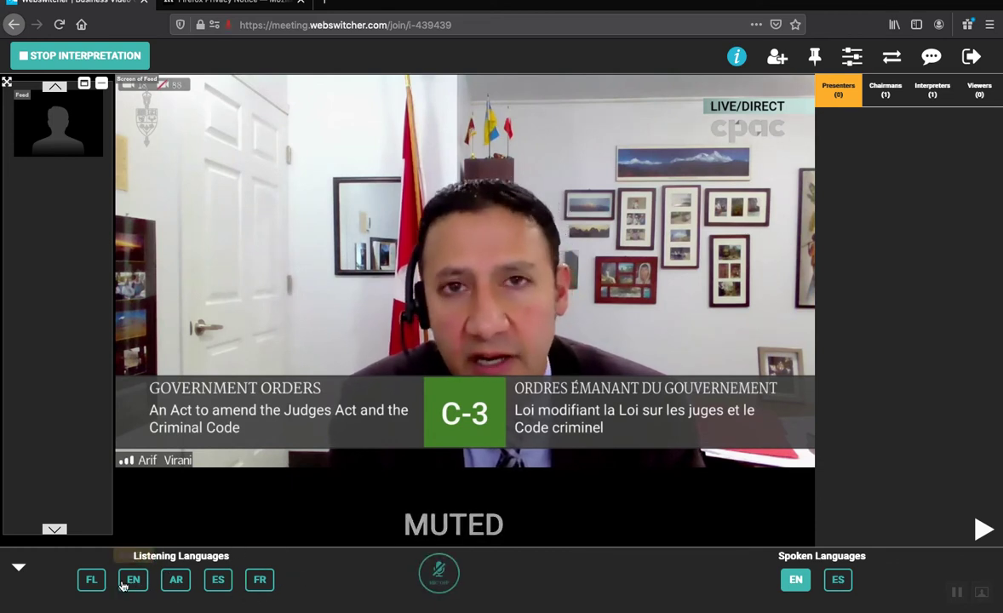
Toggle the interpreter microphone on and off repeatedly, leaving it muted
click(440, 577)
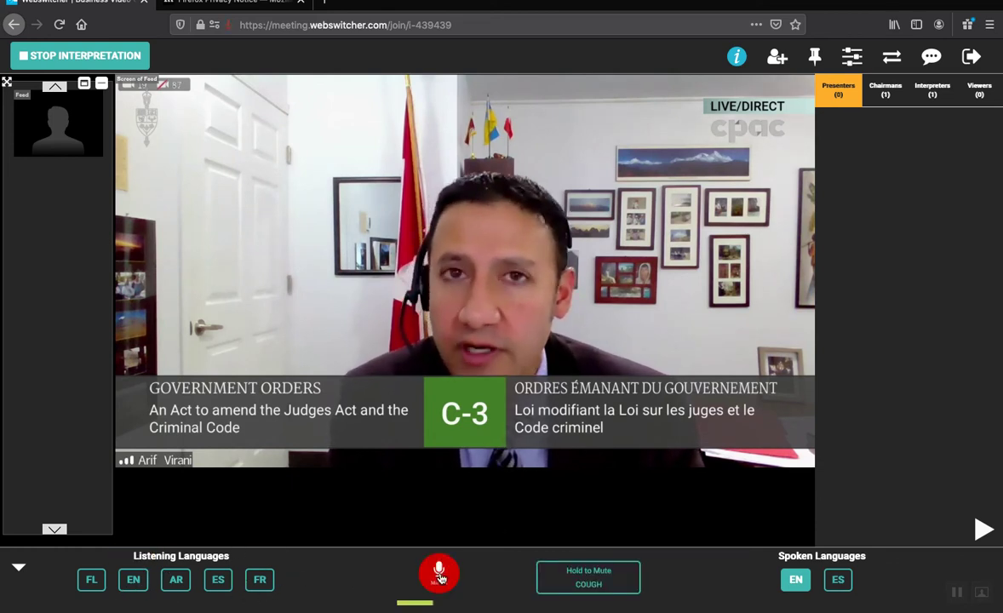
click(441, 577)
click(438, 578)
click(436, 578)
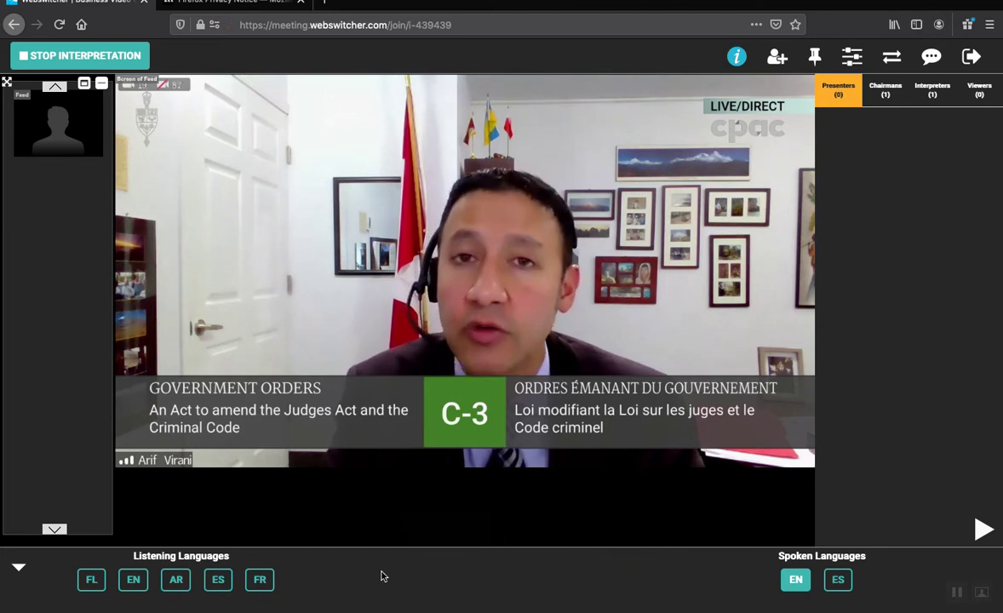
click(439, 573)
click(439, 573)
click(438, 573)
click(438, 573)
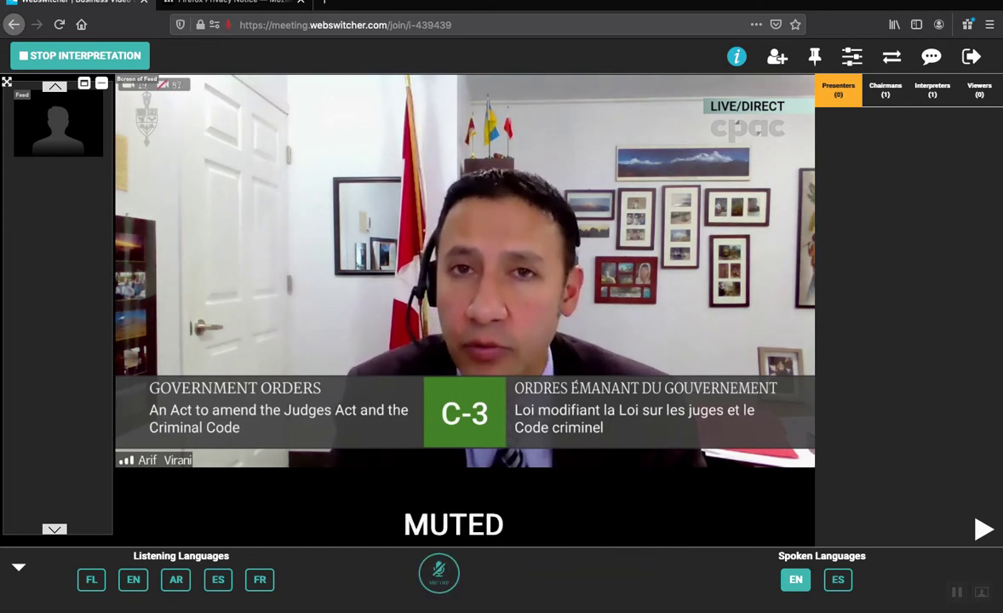
click(439, 573)
click(438, 573)
click(439, 573)
click(438, 573)
click(439, 573)
click(438, 573)
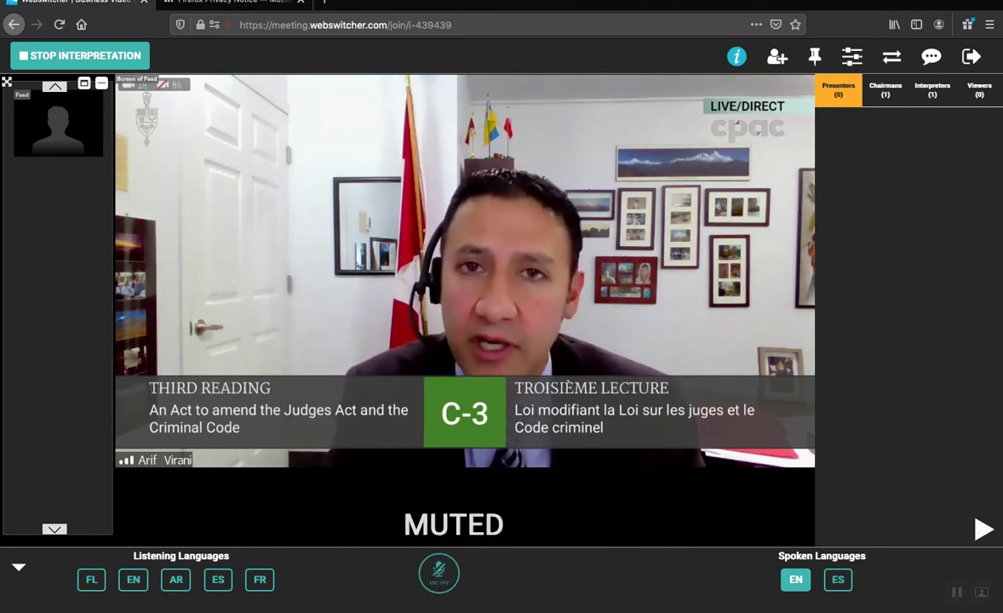
click(439, 573)
click(438, 573)
click(439, 573)
click(439, 573)
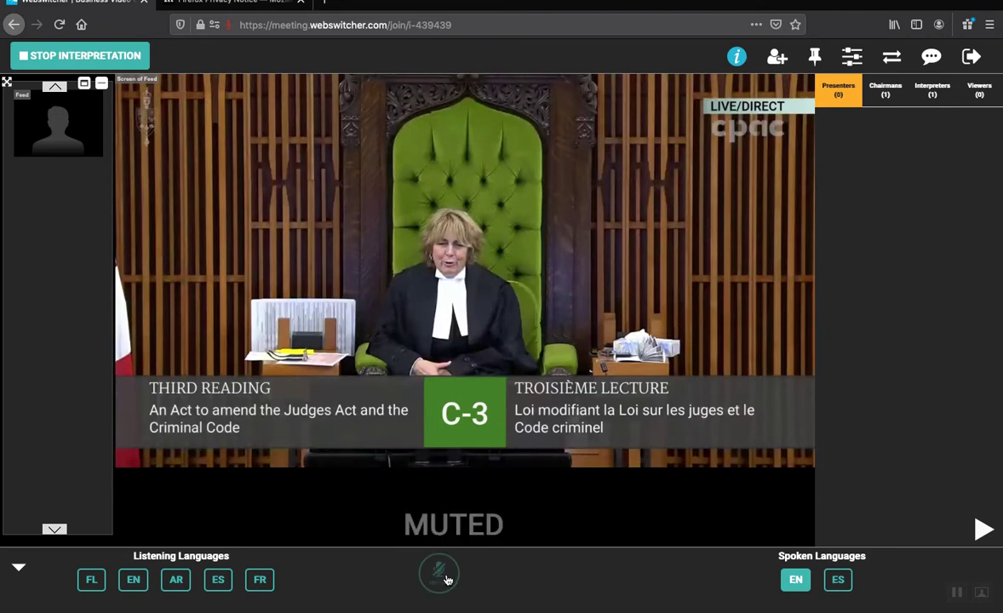
Turn the interpreter microphone on and mute it momentarily several times with the Cough function
click(447, 580)
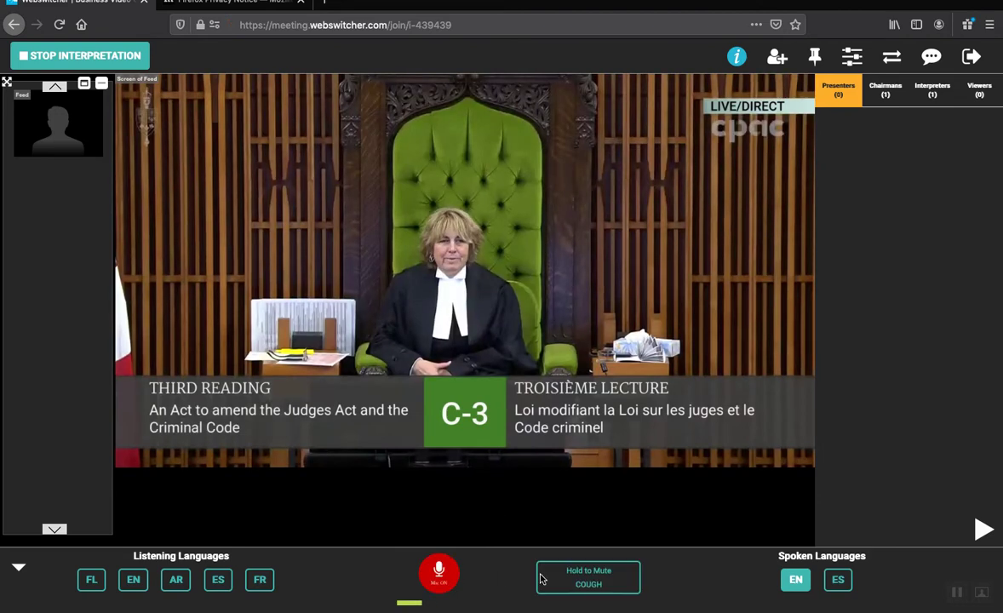
click(588, 584)
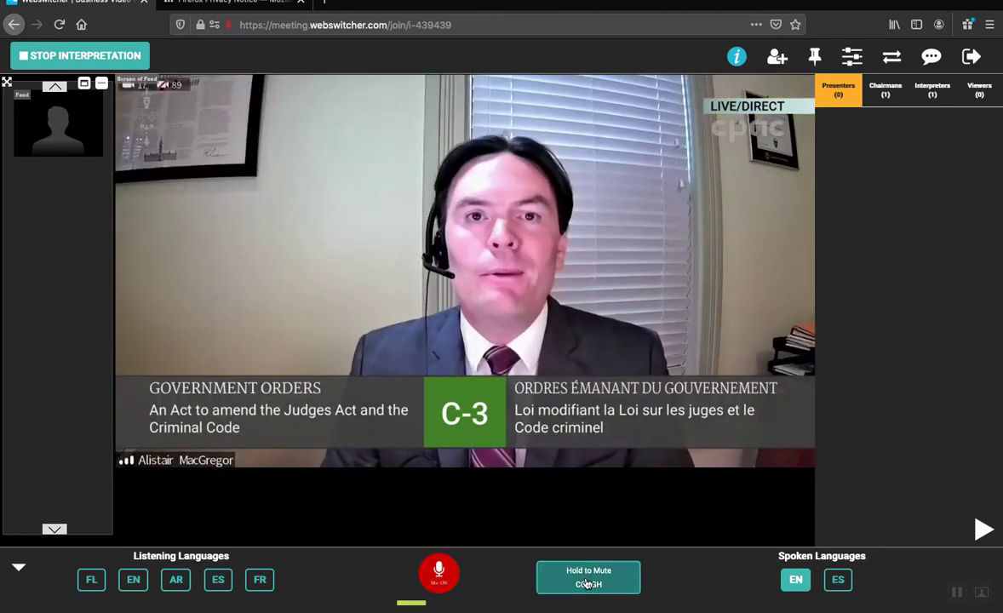
click(588, 585)
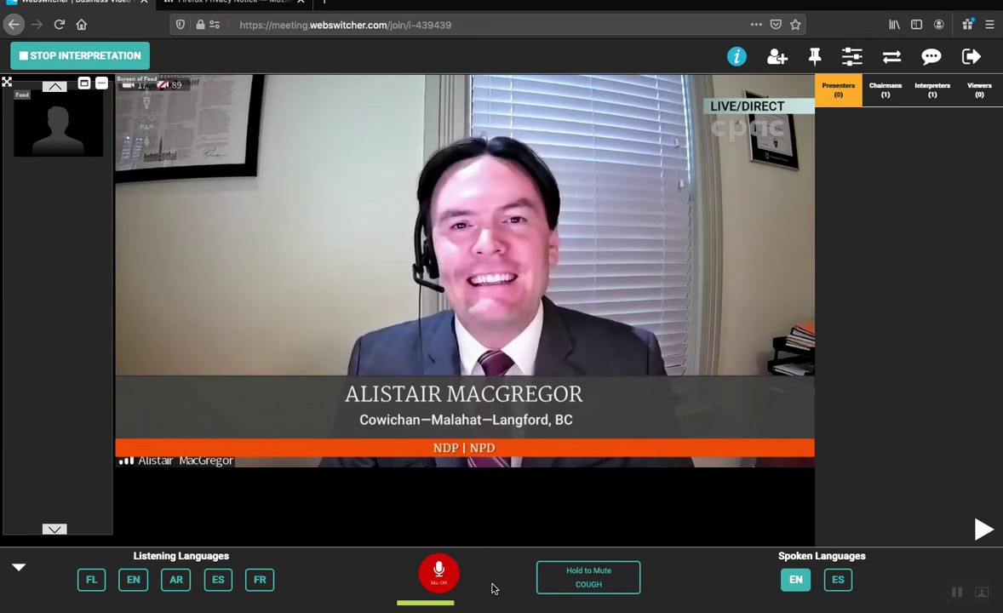
click(588, 582)
click(588, 582)
click(587, 583)
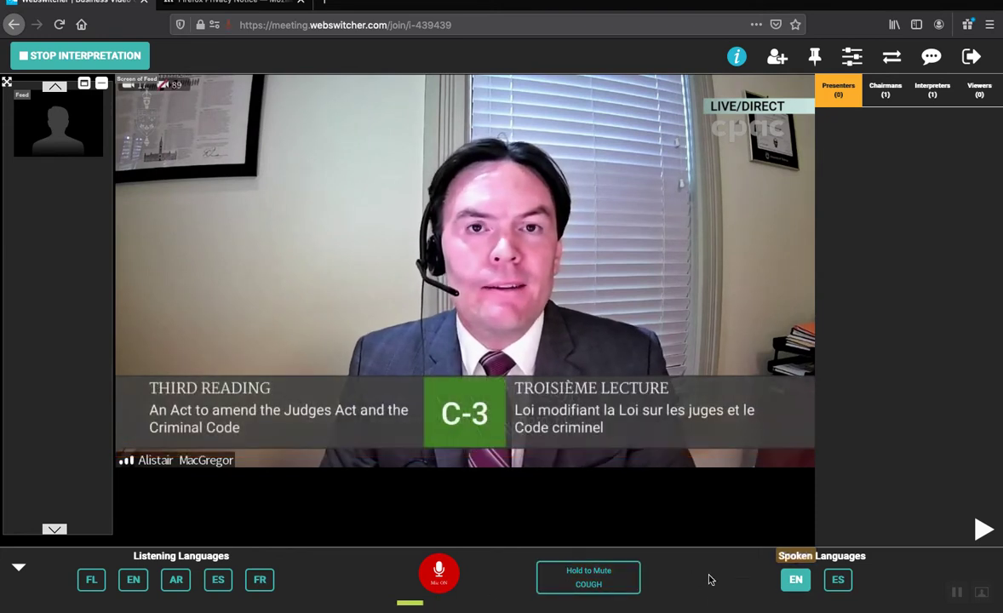
Switch the spoken language from English to Spanish and back to English, twice in a row
click(843, 586)
click(796, 583)
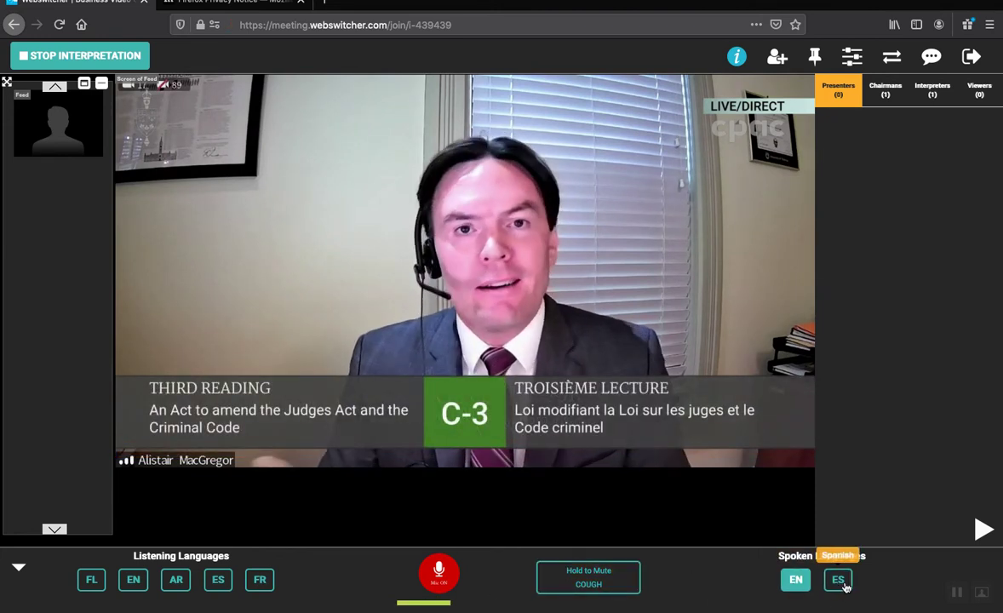
click(839, 583)
click(798, 584)
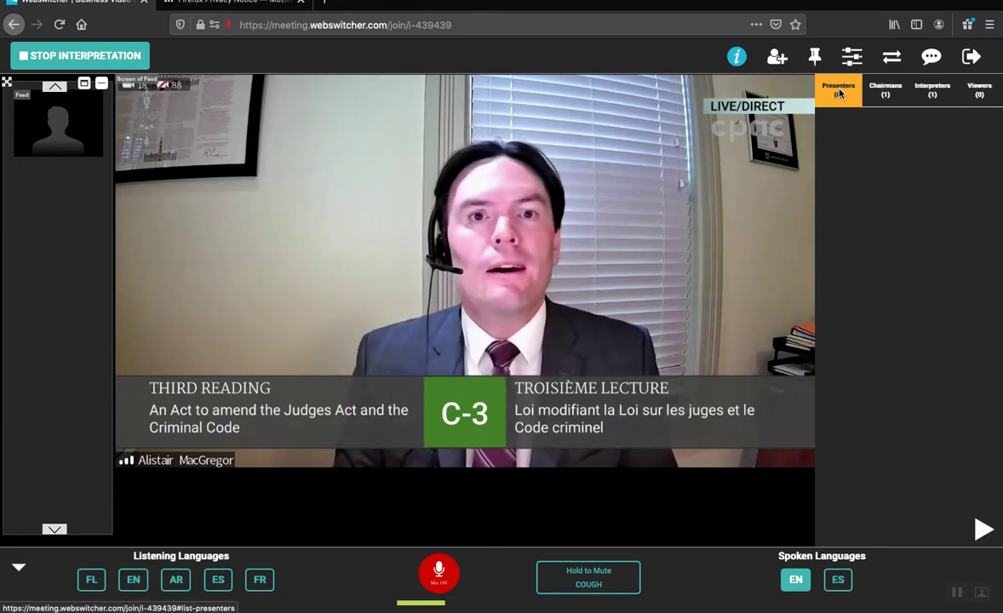
Look through the lists of chairmans, interpreters and viewers, and return to the interpreters list
click(883, 96)
click(933, 92)
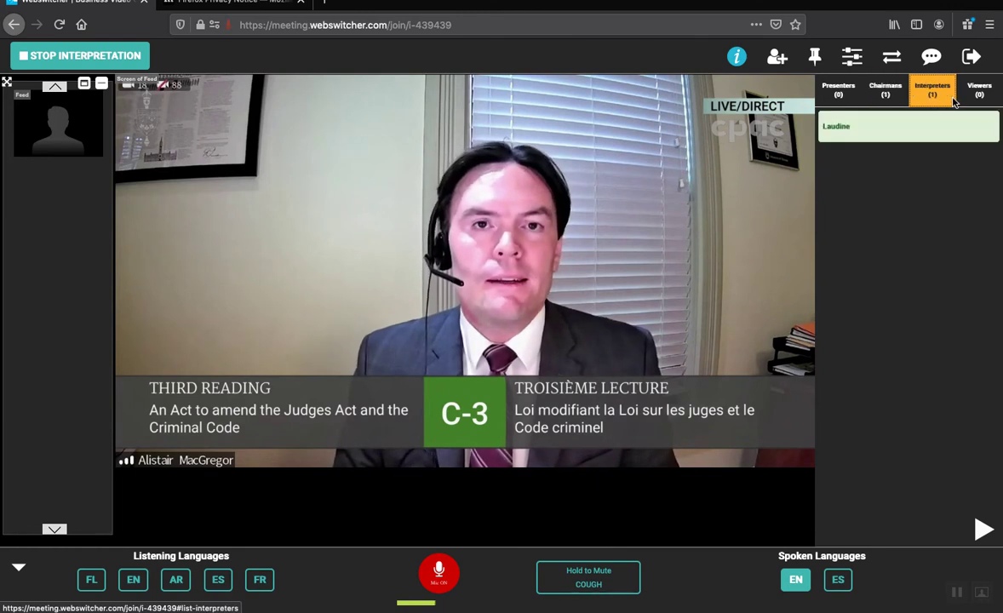
click(986, 96)
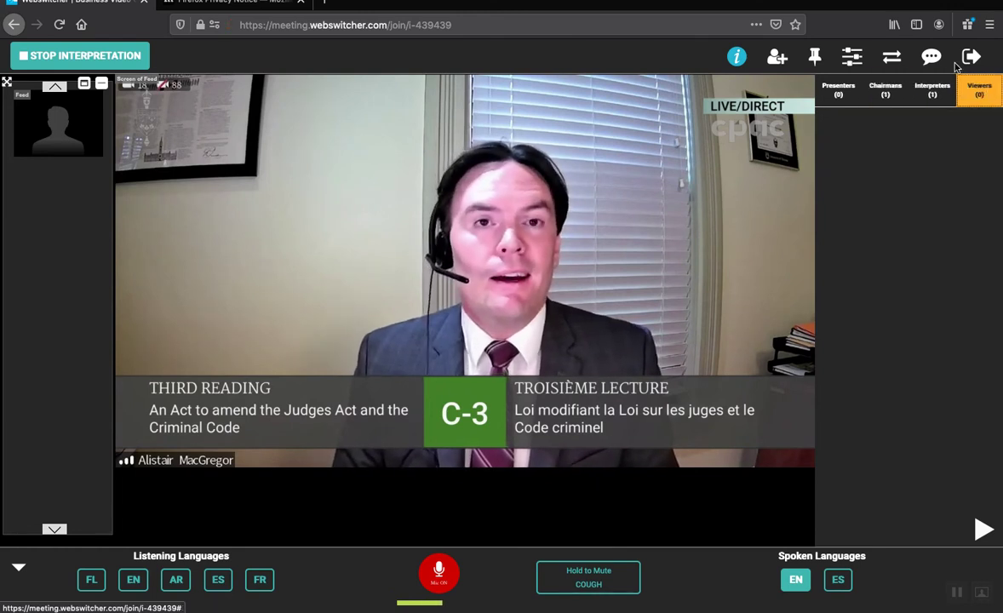
click(932, 92)
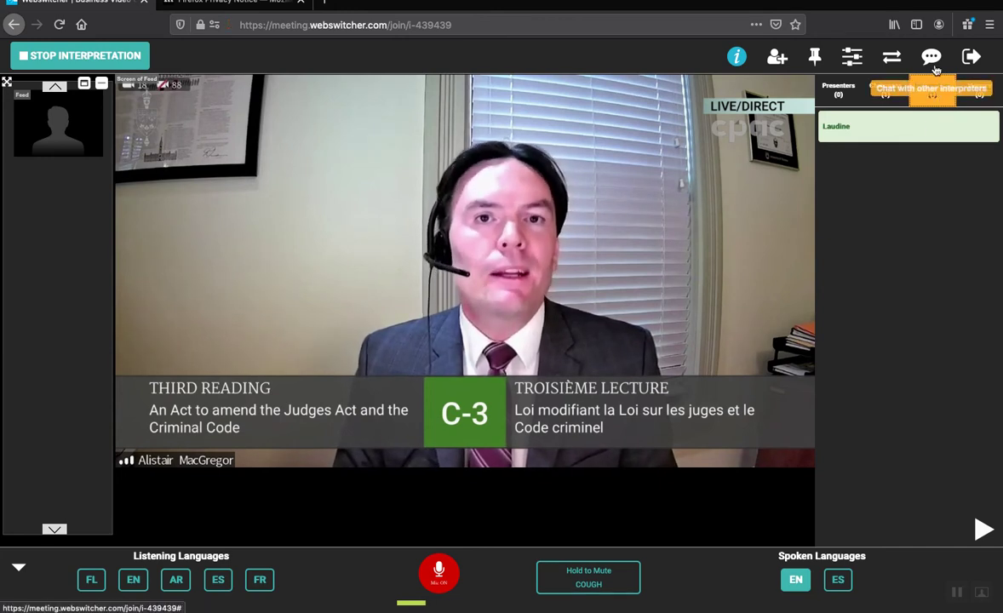
Send the message "Hello" to the other interpreter in a private chat moved over the participant list, and close the chat
click(932, 58)
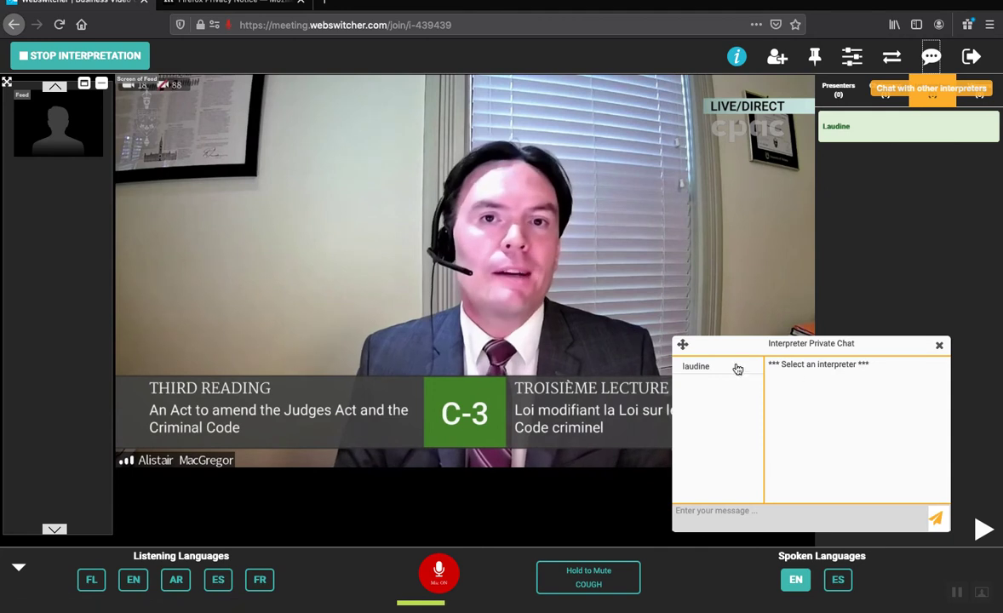
drag(715, 350, 732, 249)
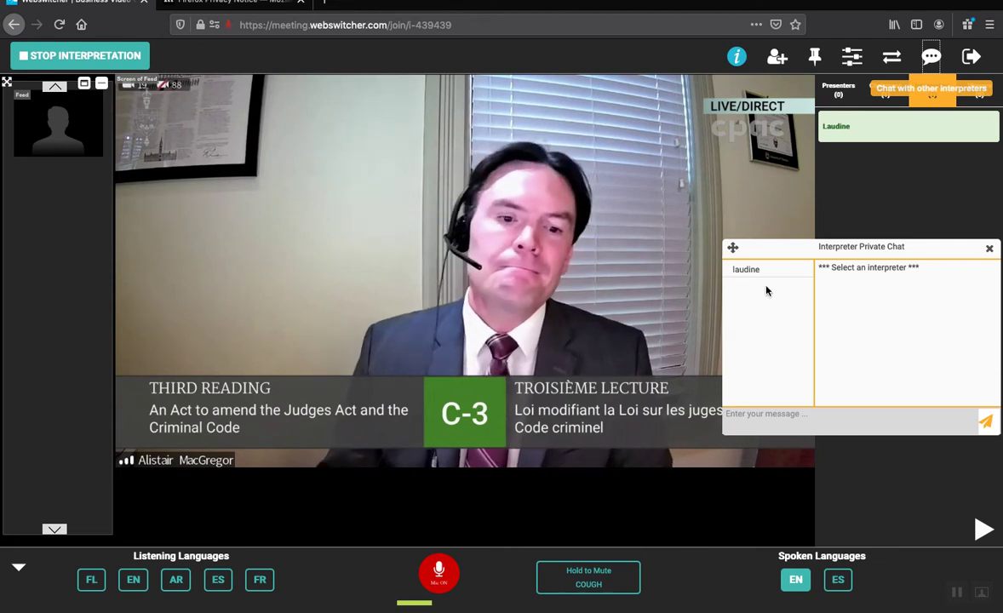
click(748, 271)
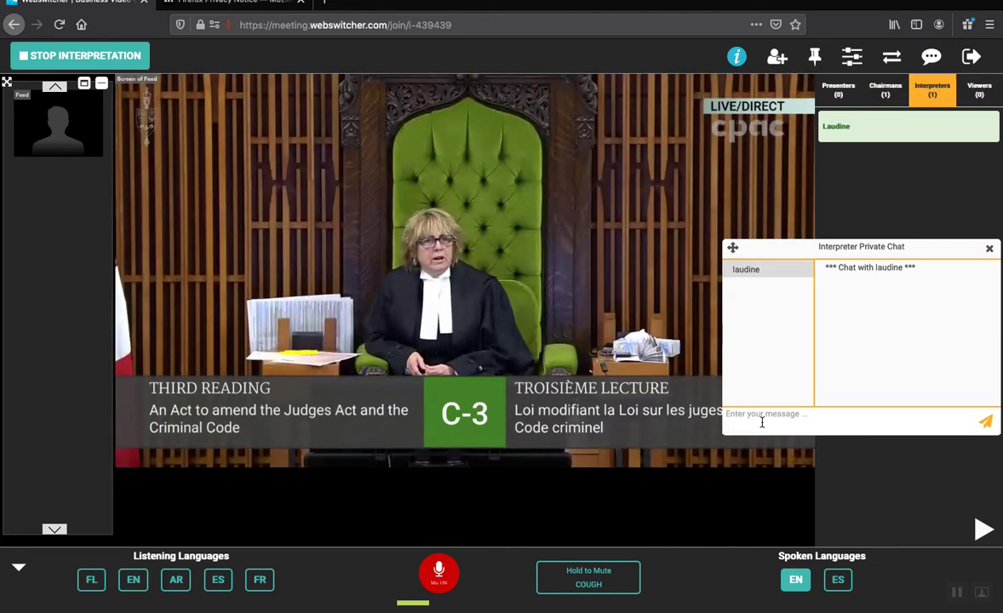
click(754, 418)
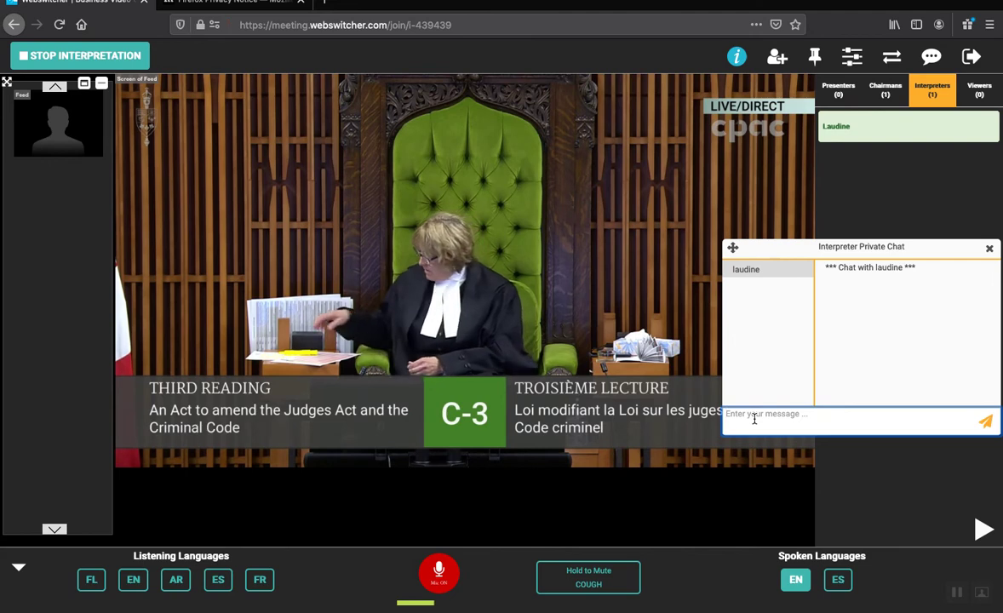
text(Hello)
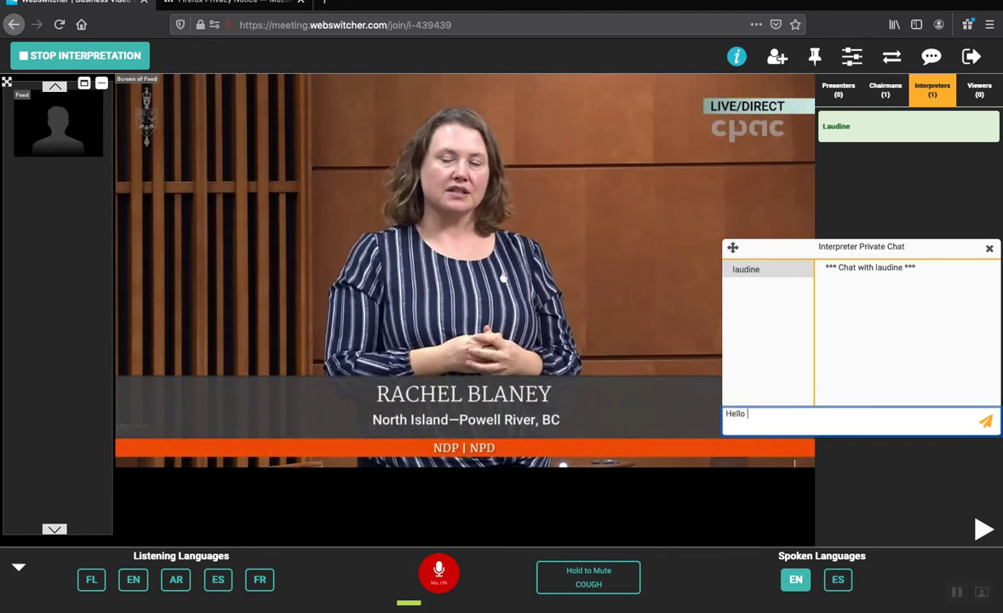
key(Return)
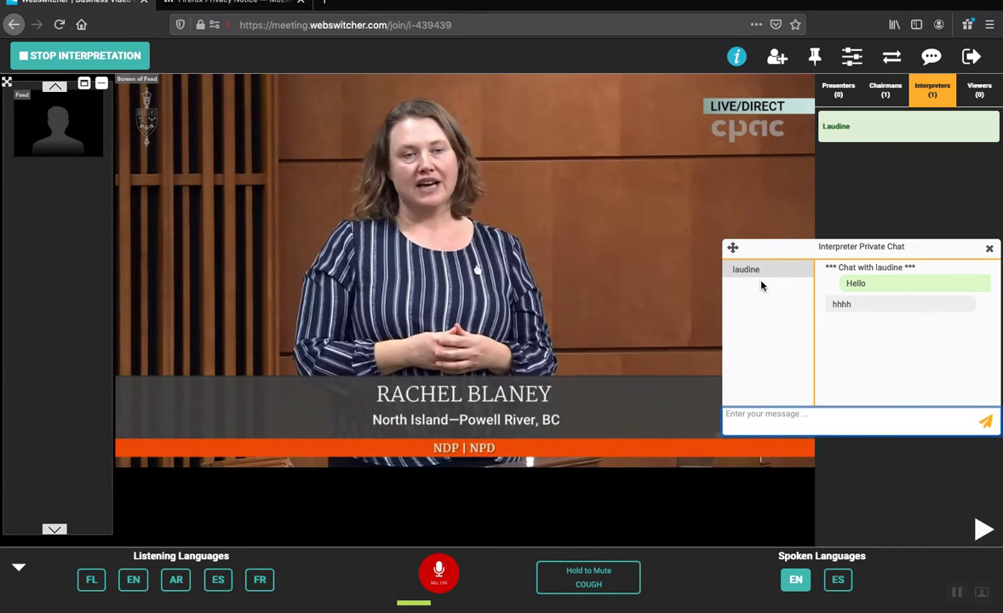
click(990, 250)
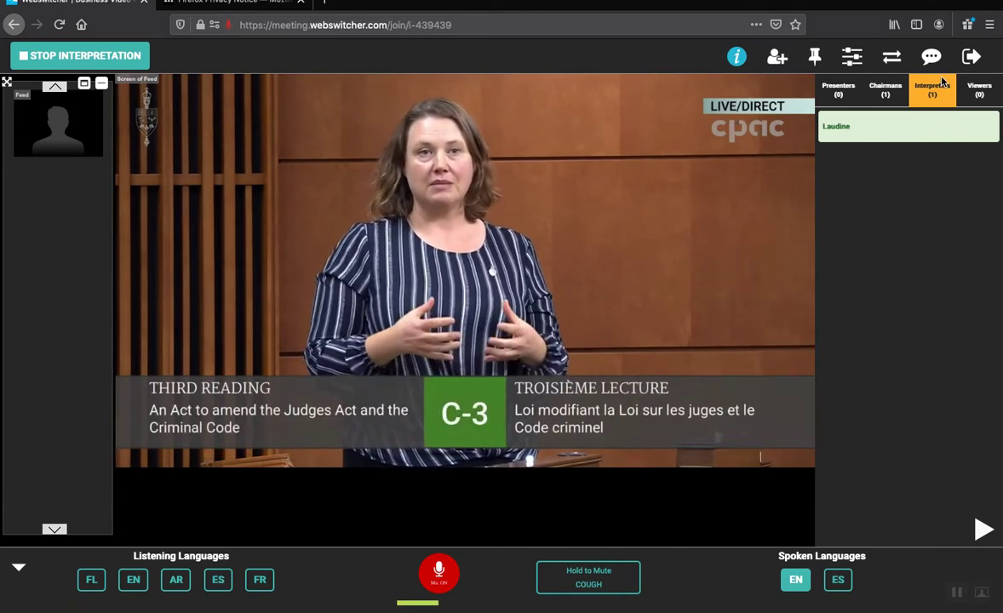
Send a handover request to the other interpreter, and accept the handover request that comes back
click(892, 57)
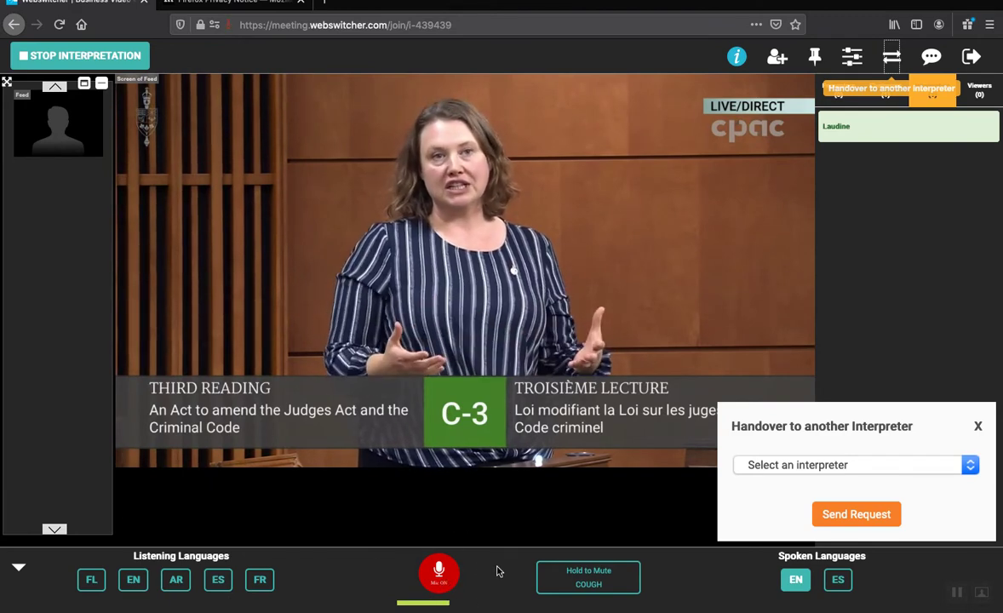
click(971, 467)
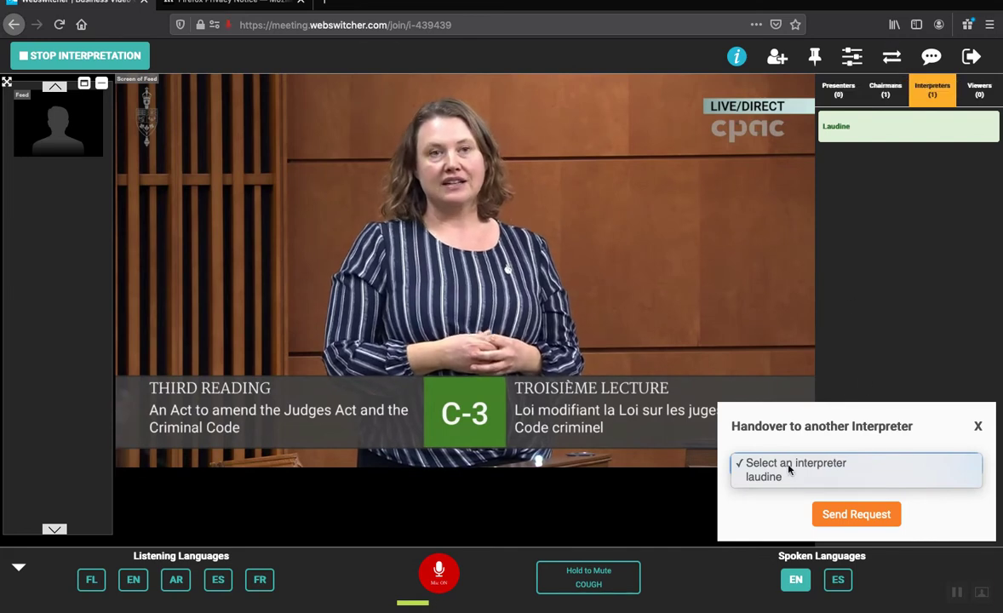
click(766, 477)
click(872, 520)
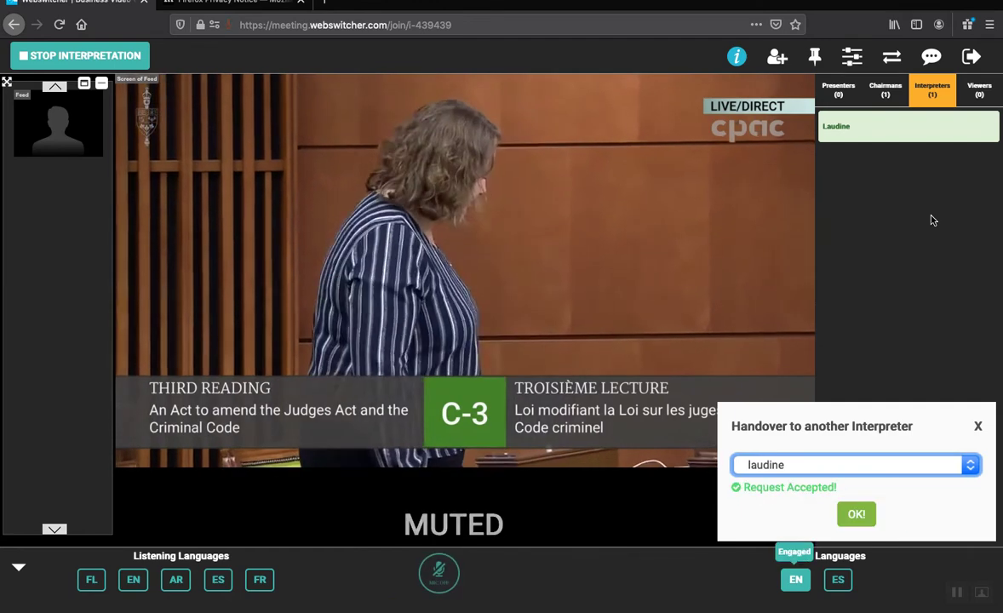
click(980, 428)
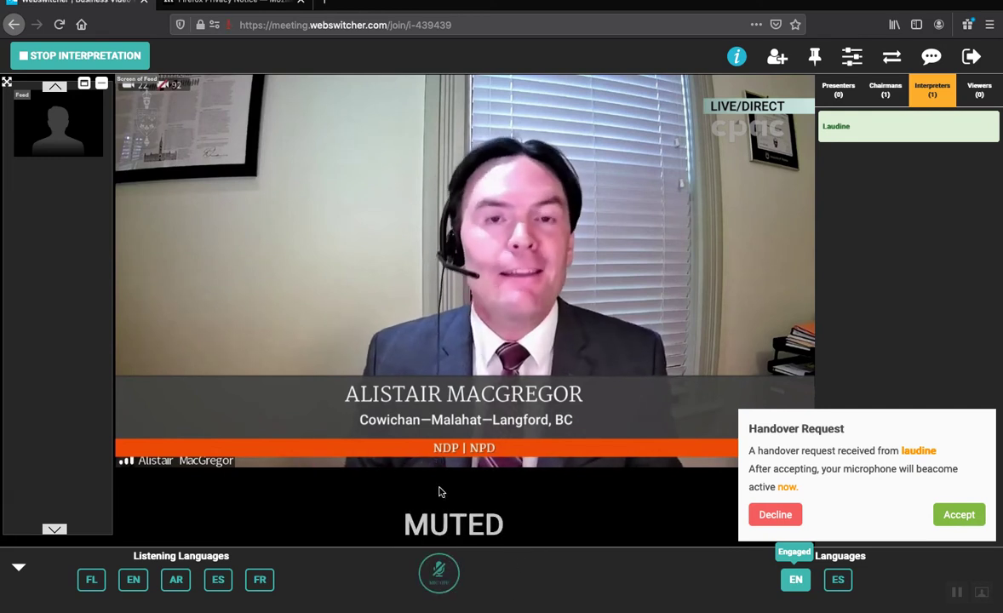
click(957, 516)
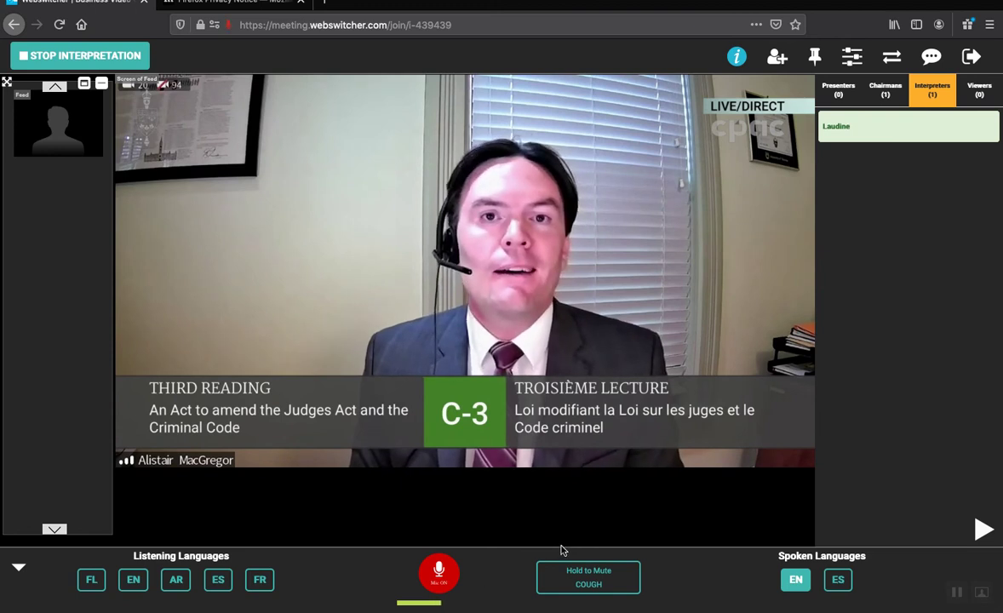
Turn on the floor and English listening channels, and lower the English volume to 52 in the audio mix
click(854, 62)
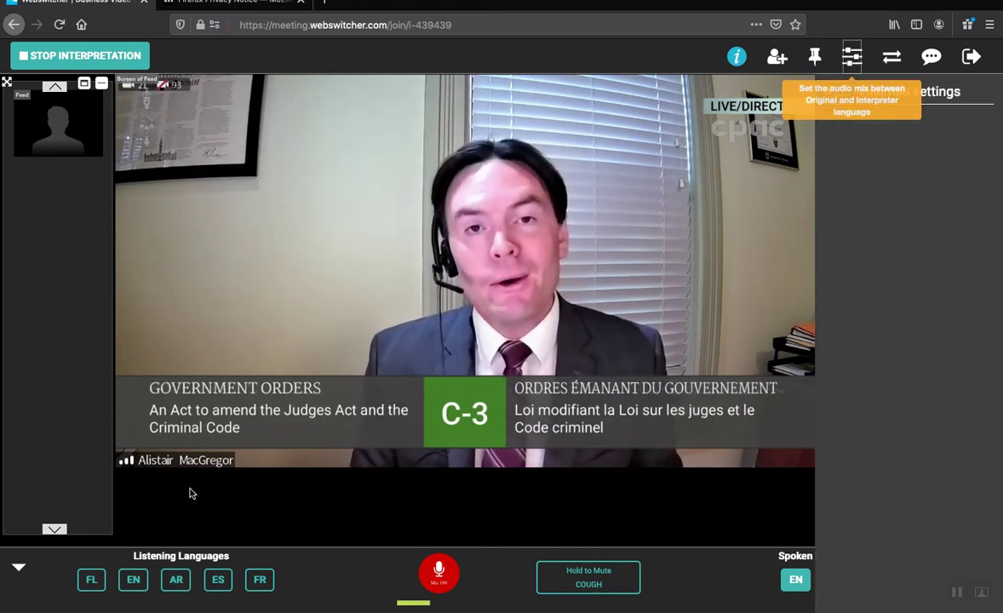
click(87, 584)
click(130, 583)
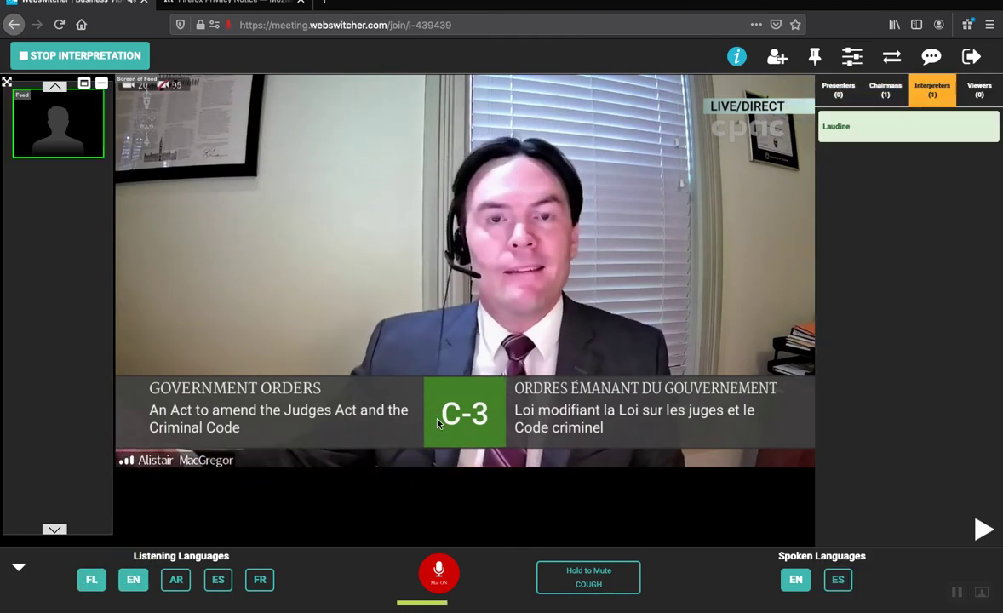
click(852, 57)
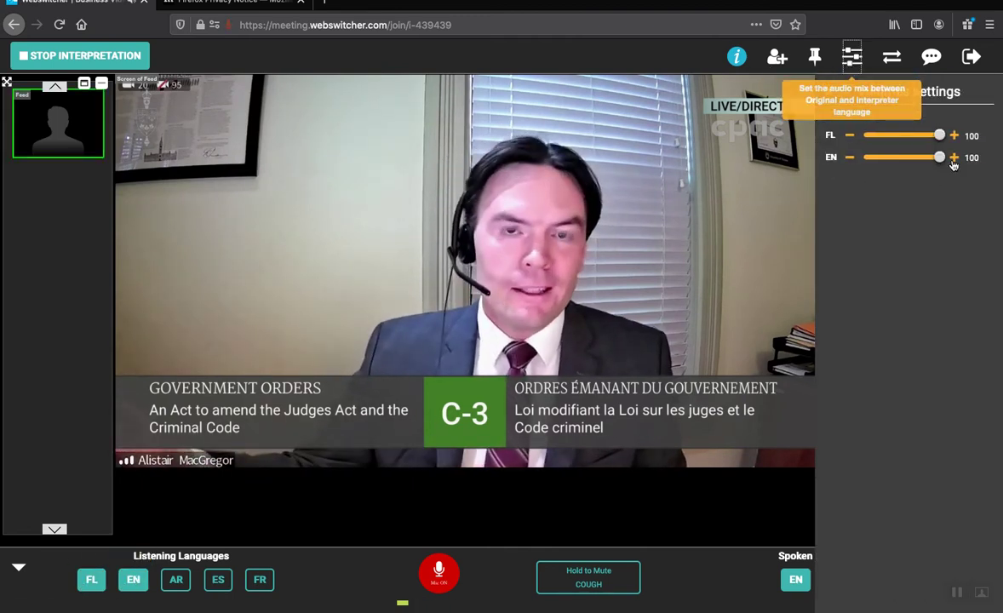
drag(941, 138, 899, 143)
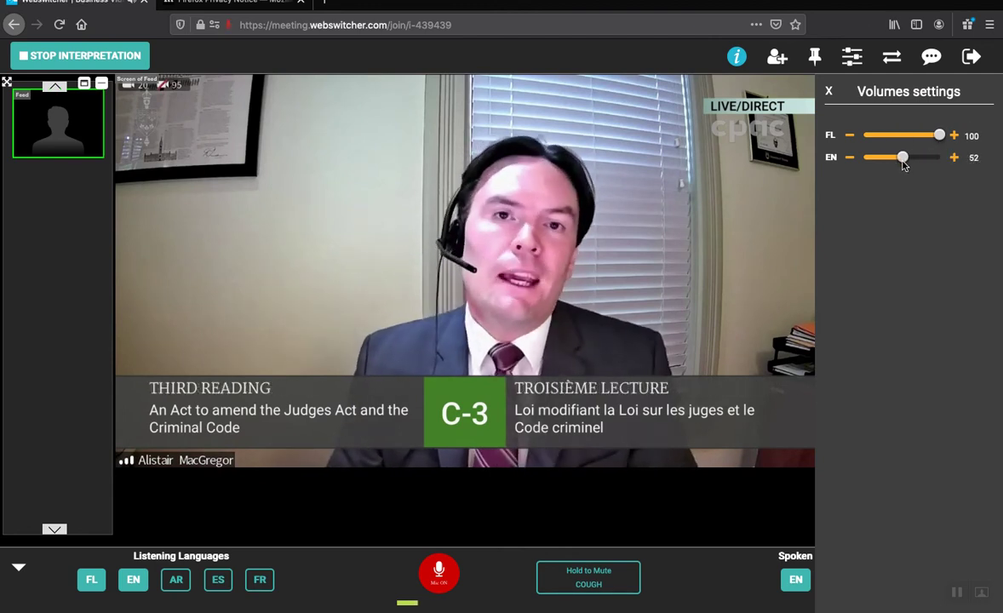
Replace the English listening channel with Arabic, try its volume mix against the floor, and turn off all listening channels
click(178, 590)
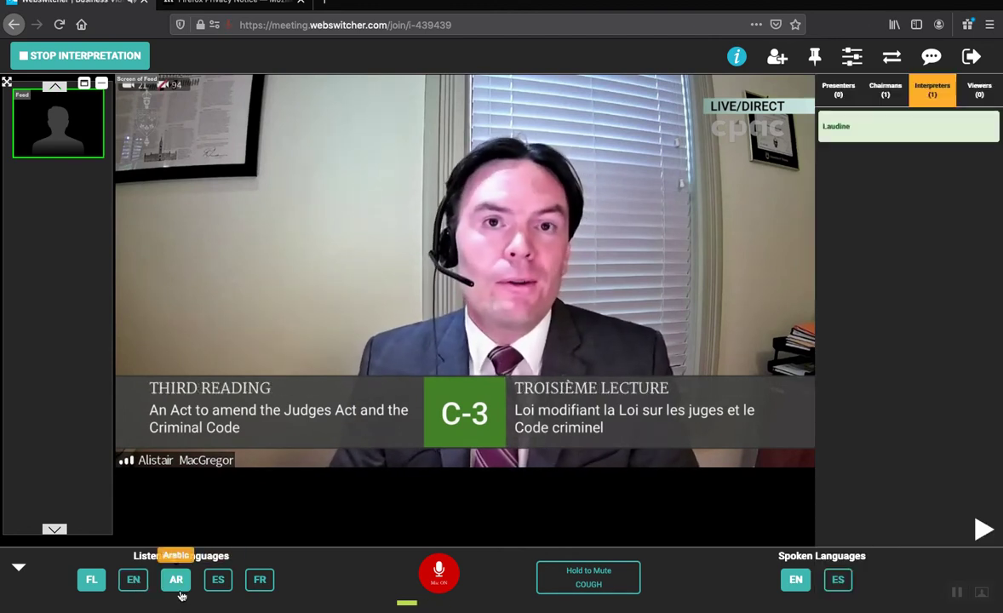
click(853, 56)
mouse_move(941, 156)
mouse_down()
mouse_move(892, 157)
mouse_move(940, 157)
mouse_move(889, 135)
mouse_move(940, 135)
mouse_up()
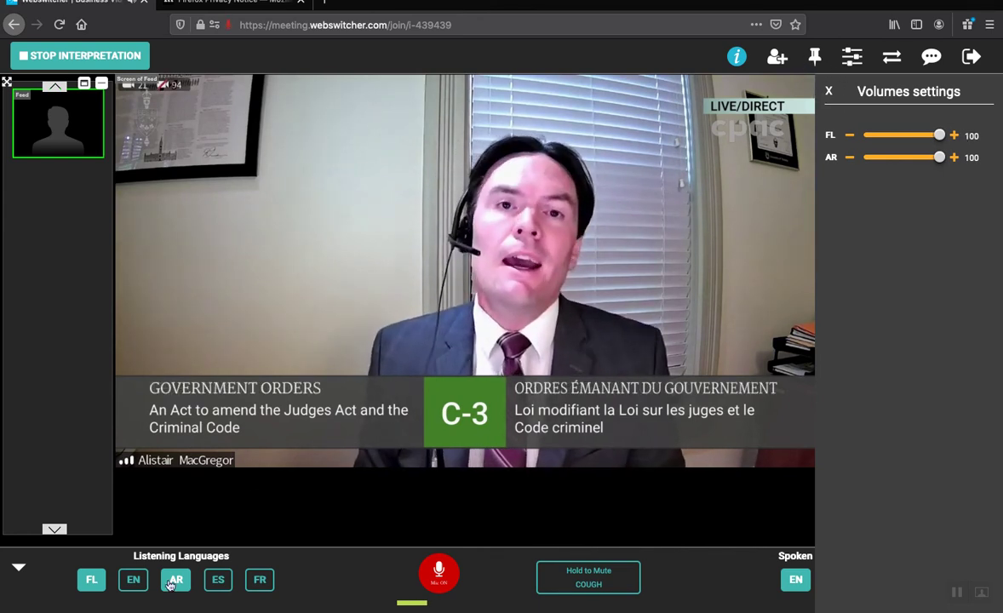
click(91, 579)
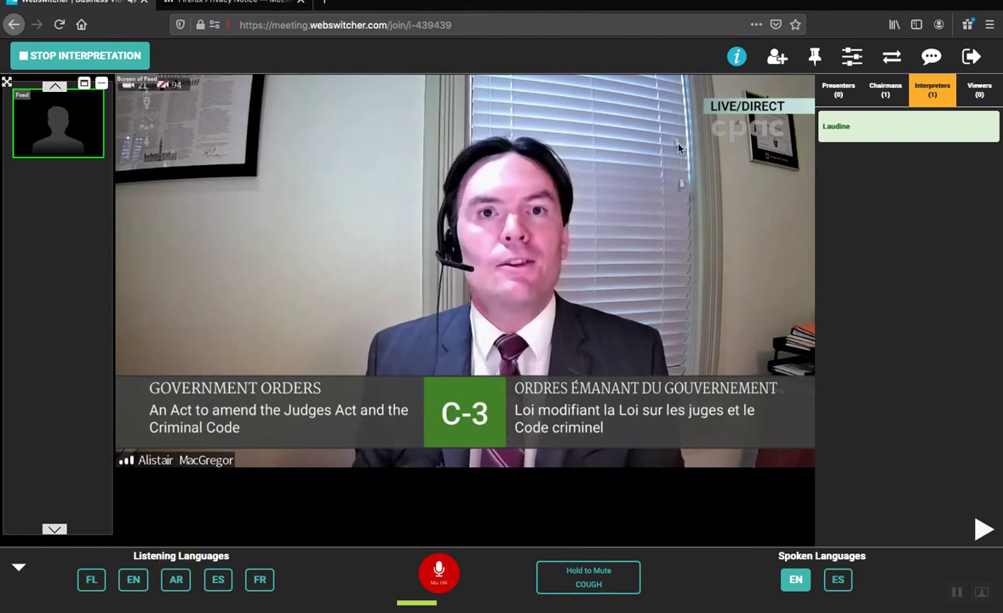
Pin the main video and unpin it again
click(815, 58)
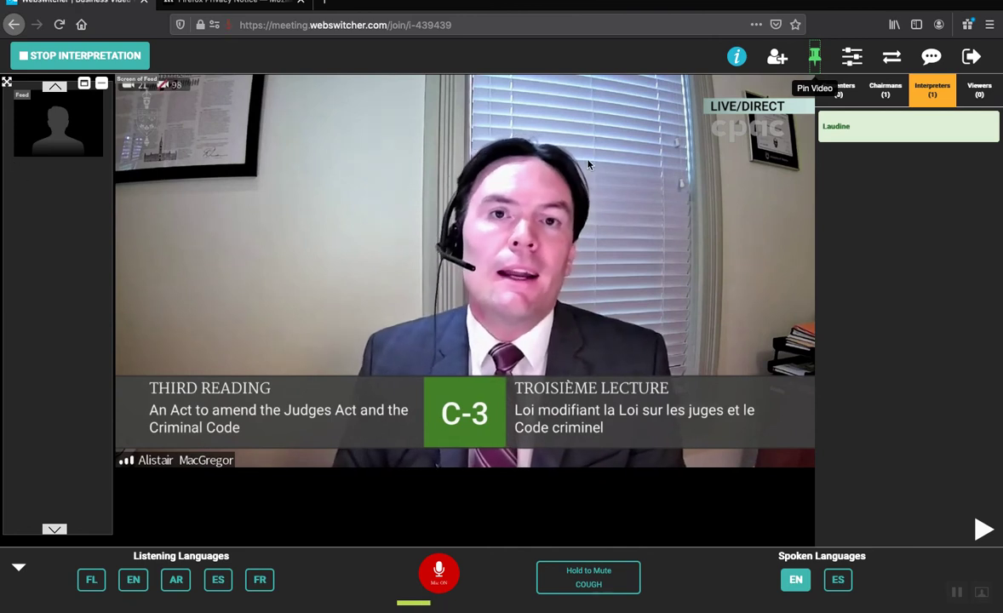
click(815, 56)
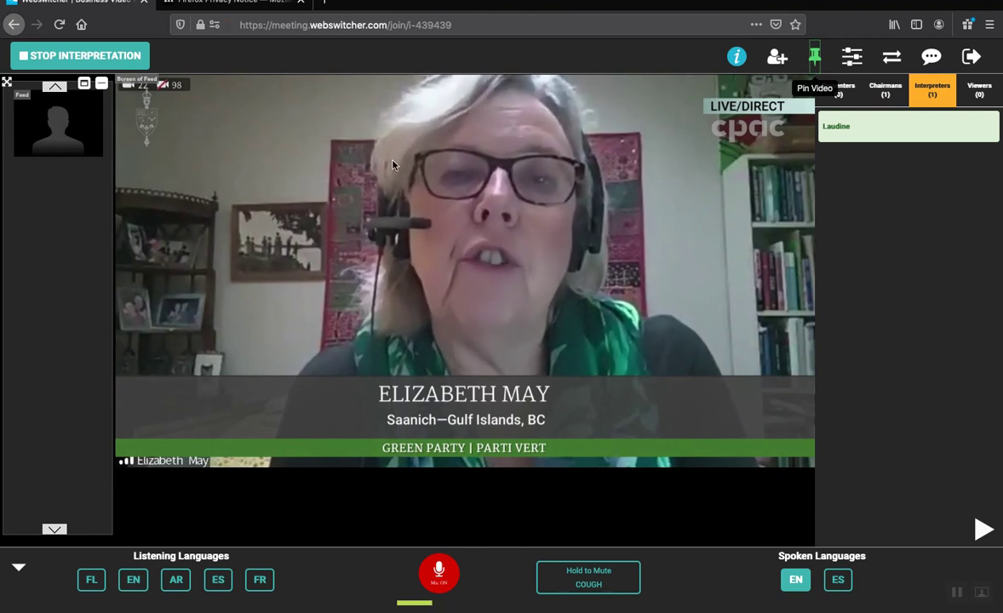
Show the viewers list, and check the conference invitation options with the guest role set to Interpreter
click(979, 89)
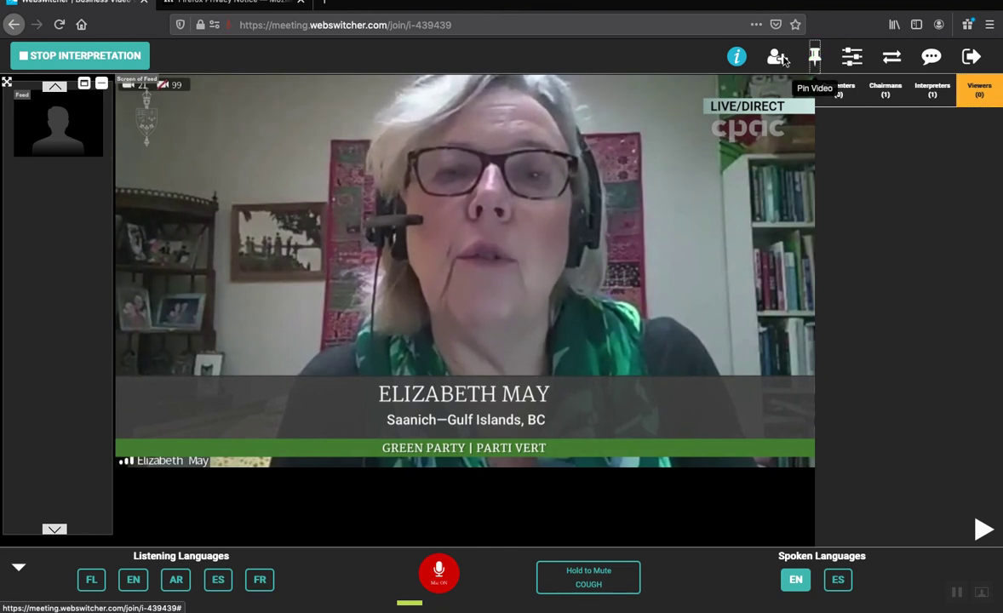
click(776, 56)
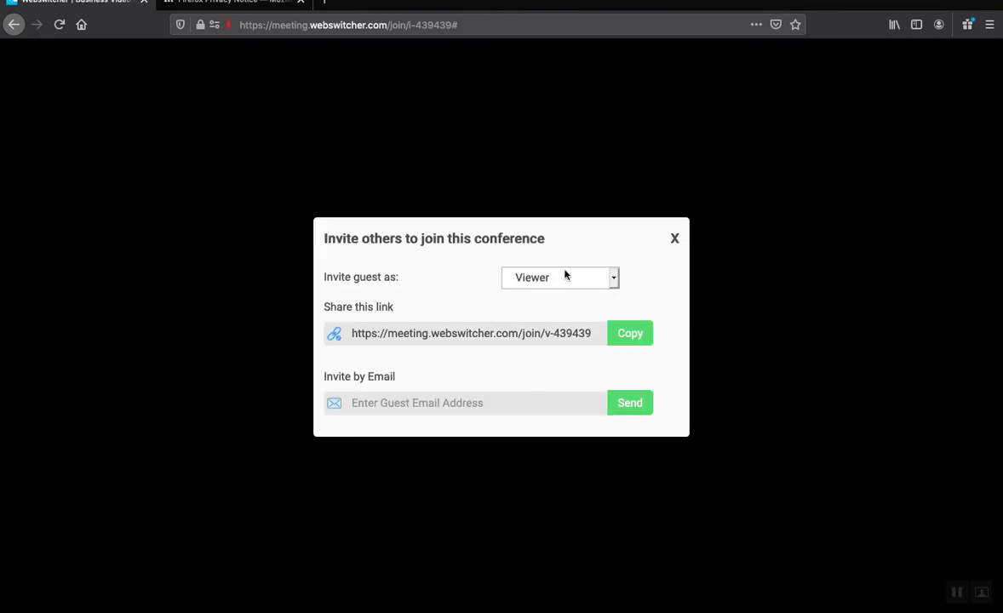
click(614, 278)
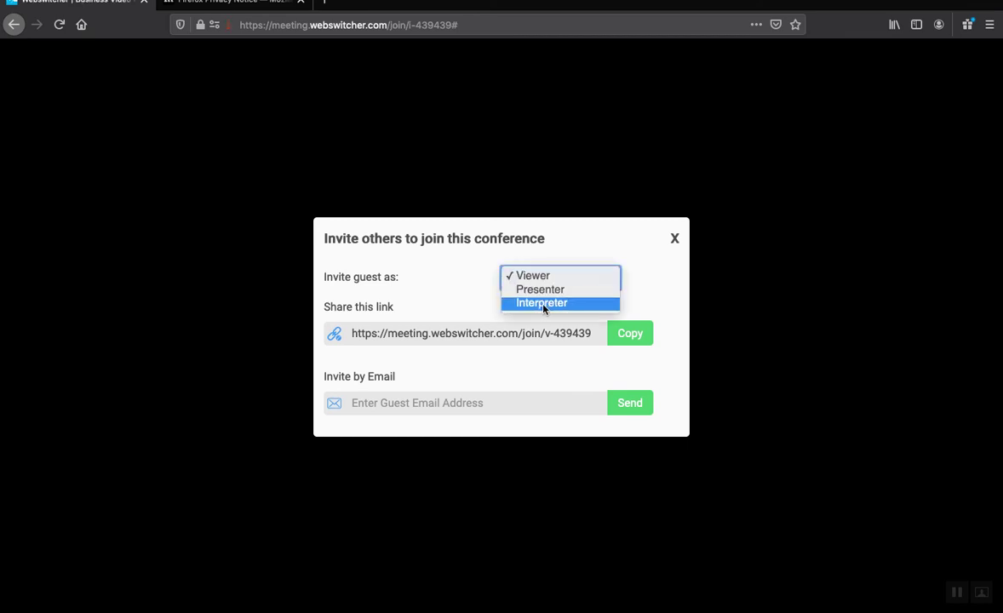
click(542, 303)
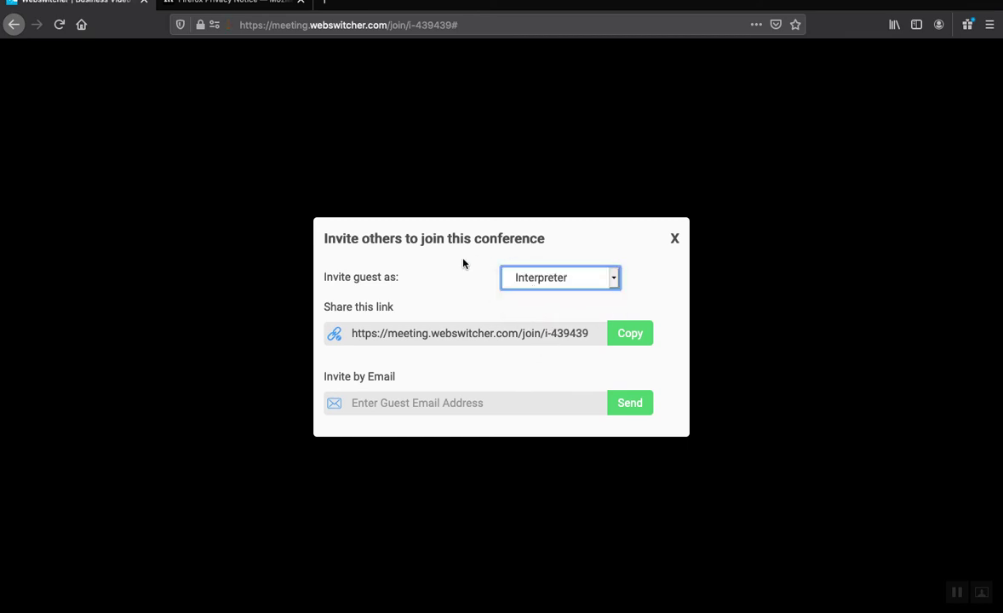
click(674, 241)
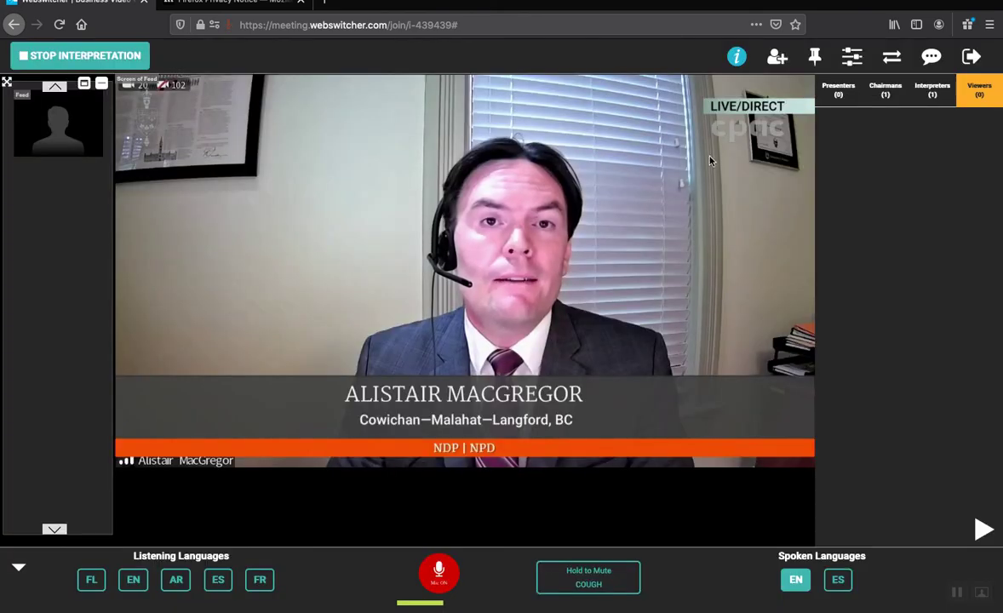
View the conference's general information and close it
click(738, 57)
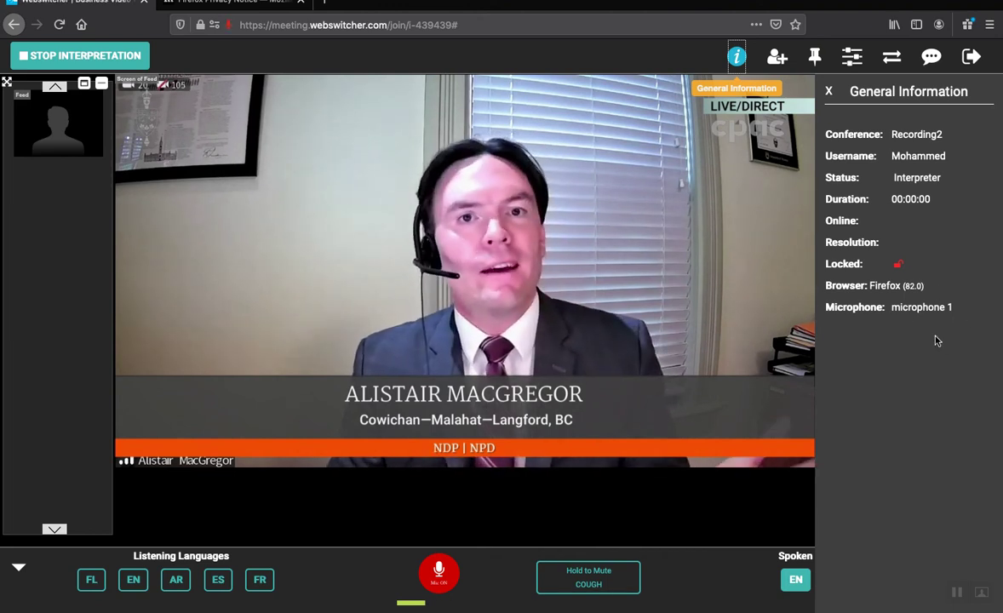
click(829, 91)
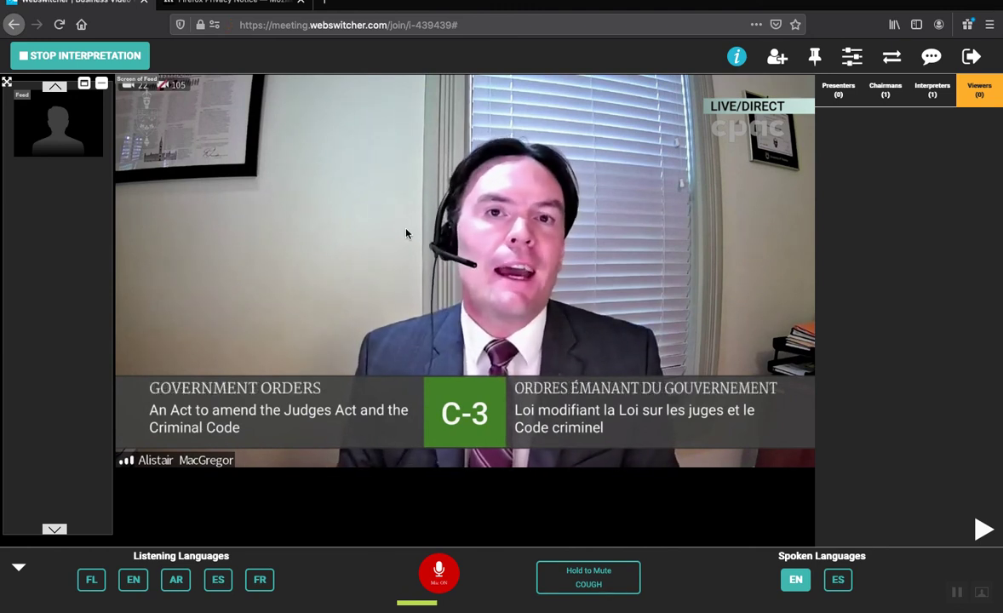
mouse_move(477, 1)
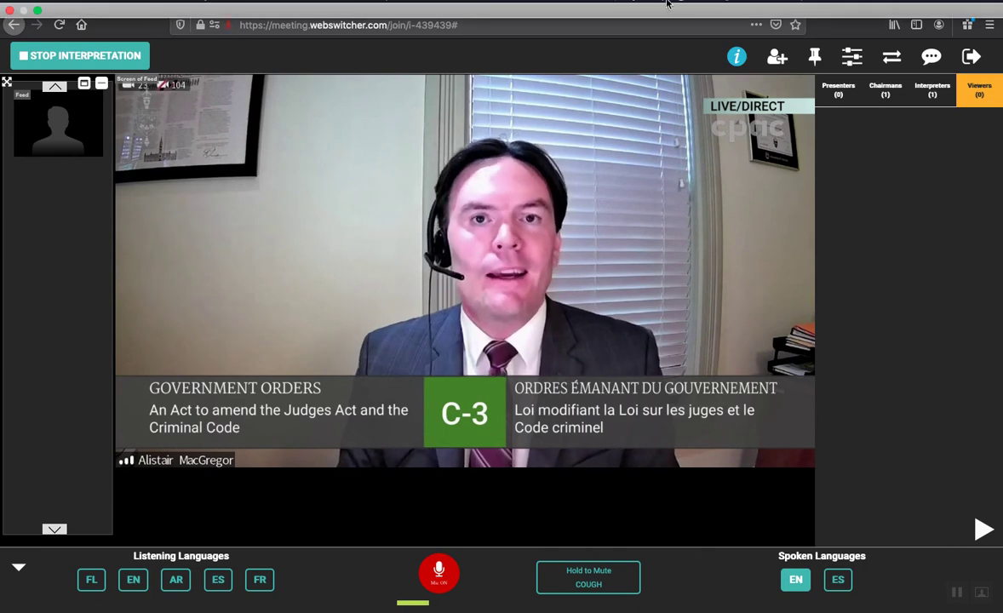